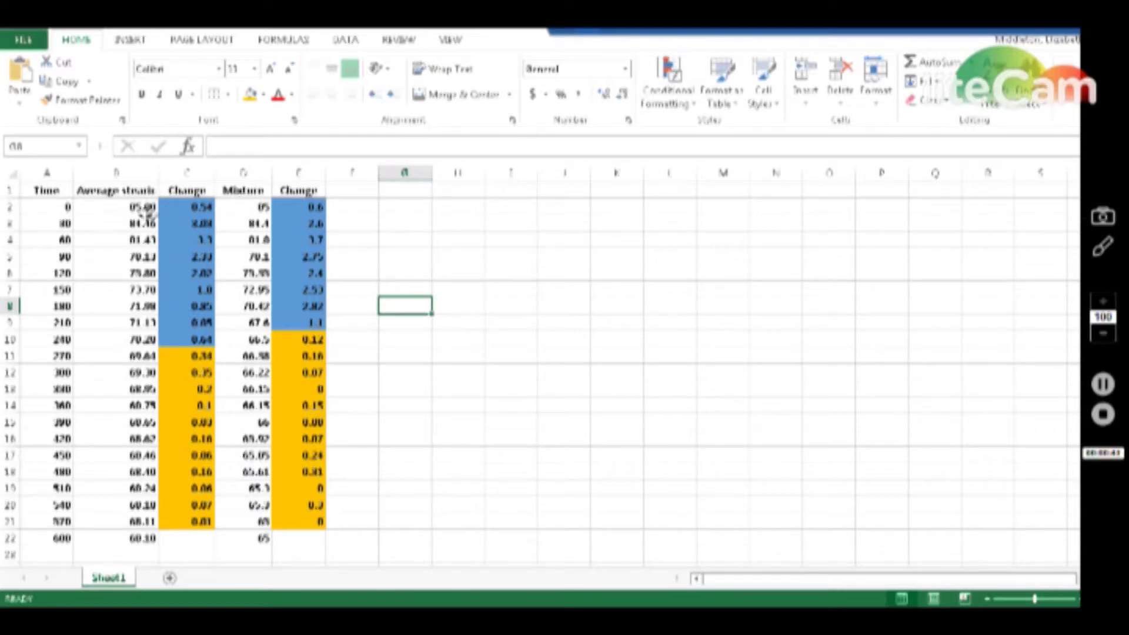
- Examine the average stearic and mixture temperature columns together with the blue and orange ranges of their Change columns
left_click(134, 207)
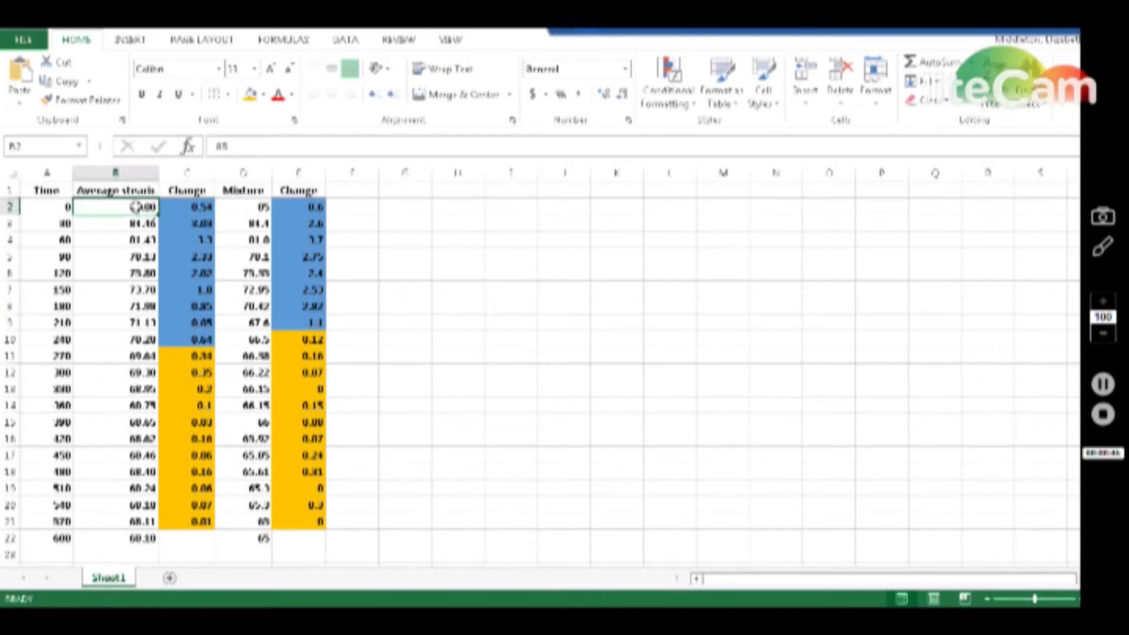
left_click(134, 223)
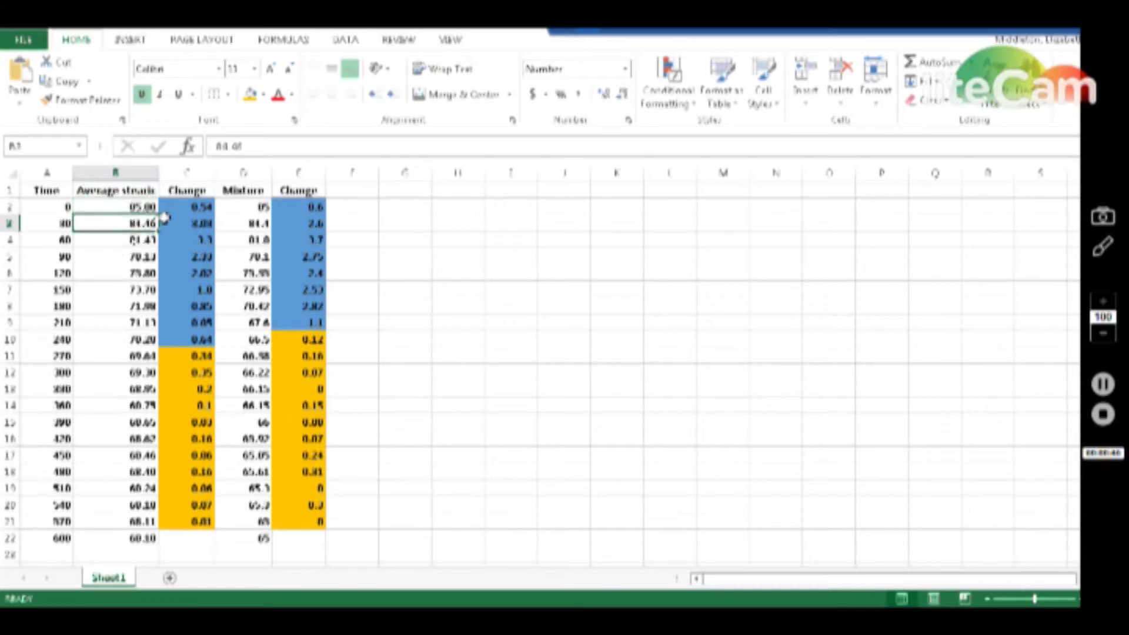
left_click(179, 206)
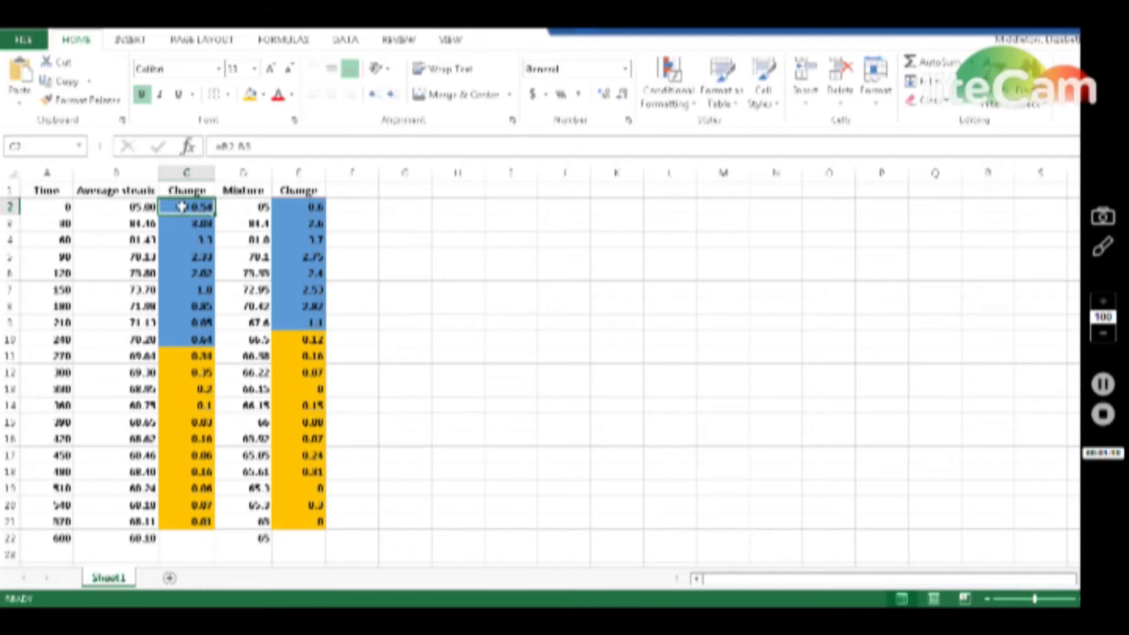
left_click_drag(177, 226, 196, 346)
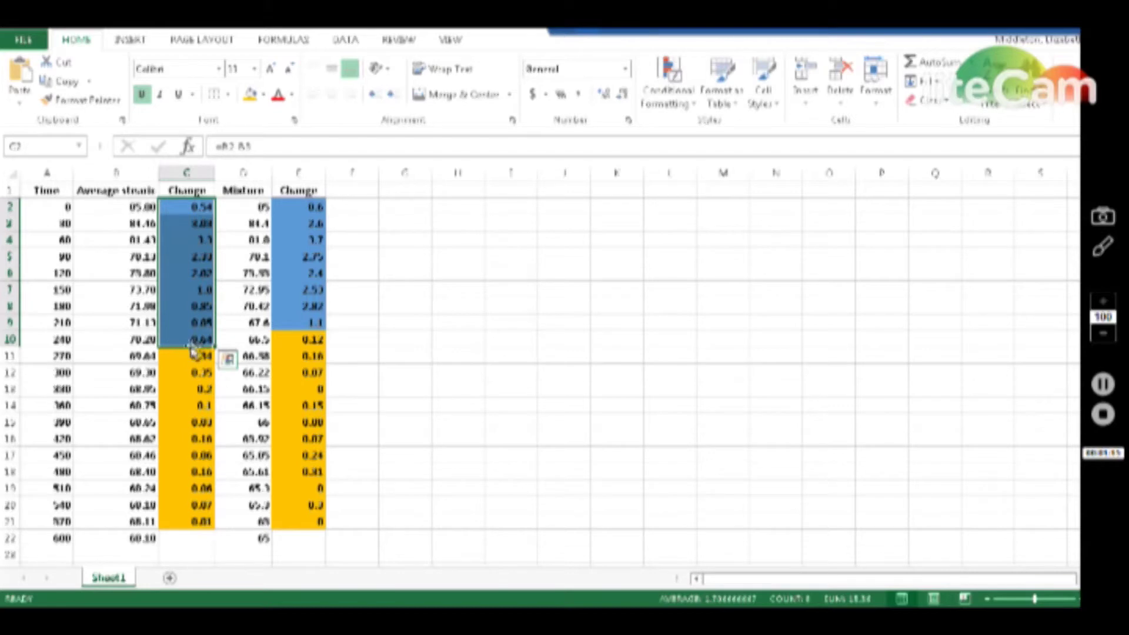
left_click(180, 360)
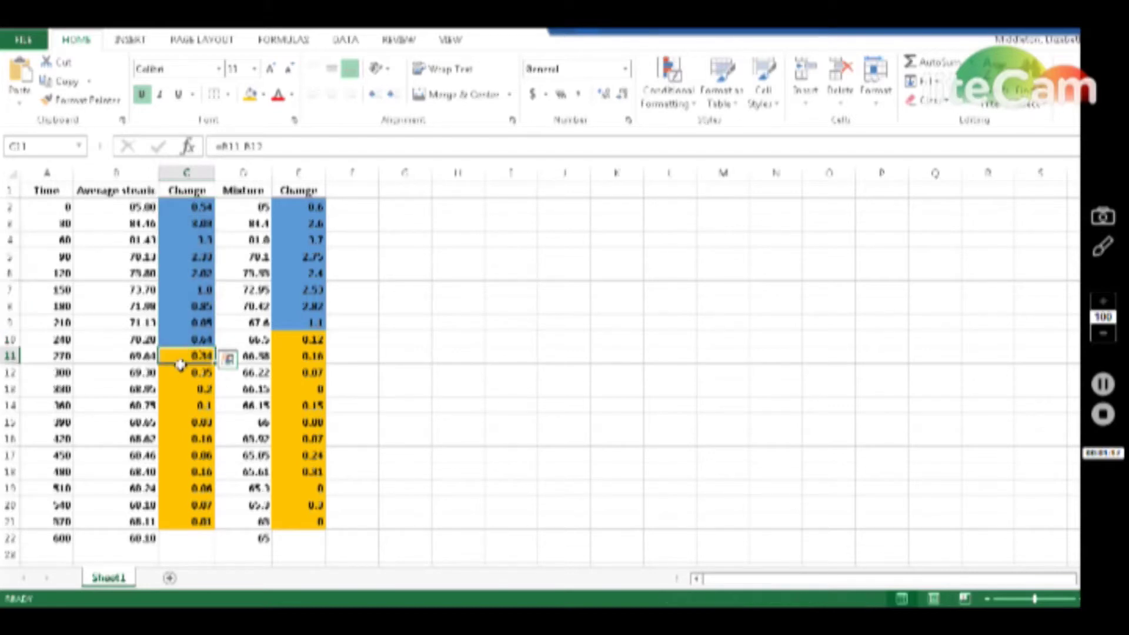
left_click_drag(181, 389, 185, 506)
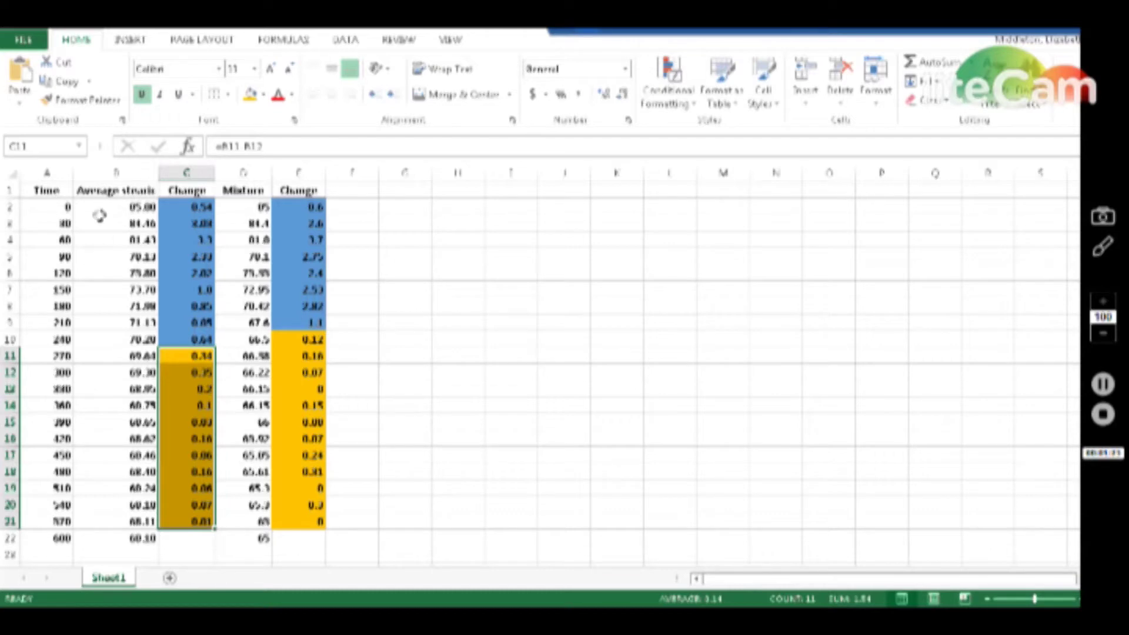
left_click_drag(102, 206, 107, 536)
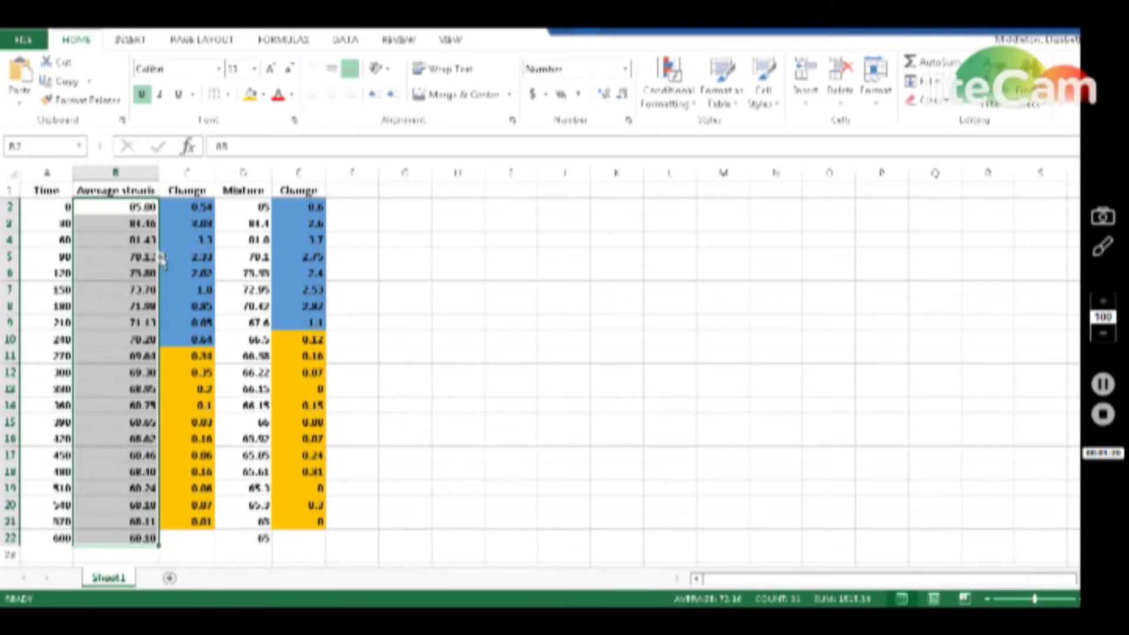
left_click(182, 205)
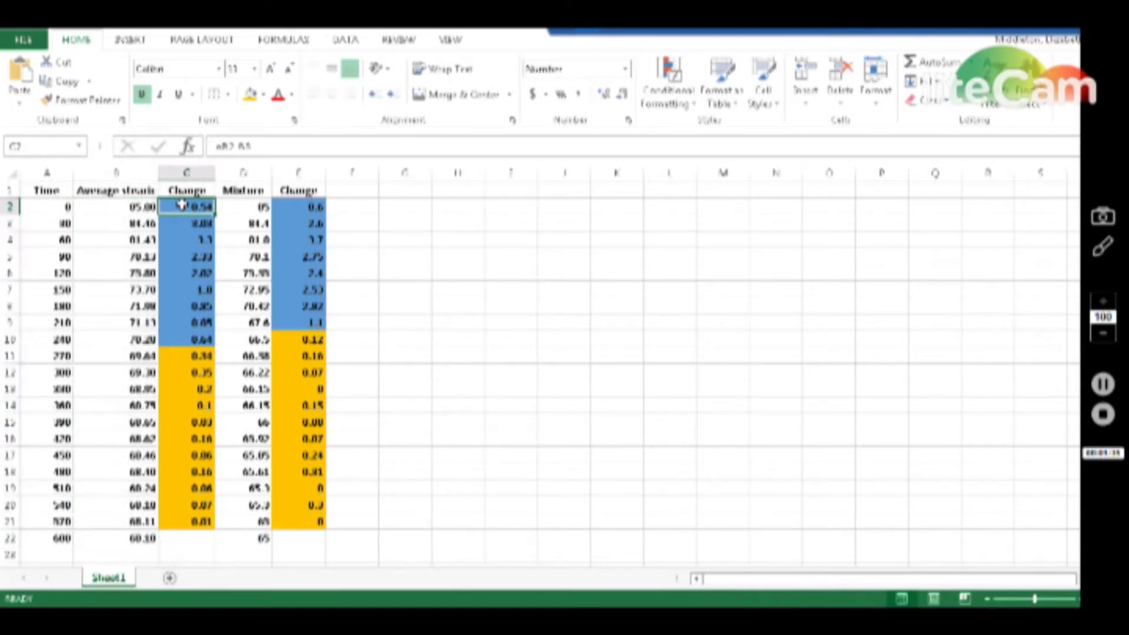
left_click_drag(174, 285, 198, 522)
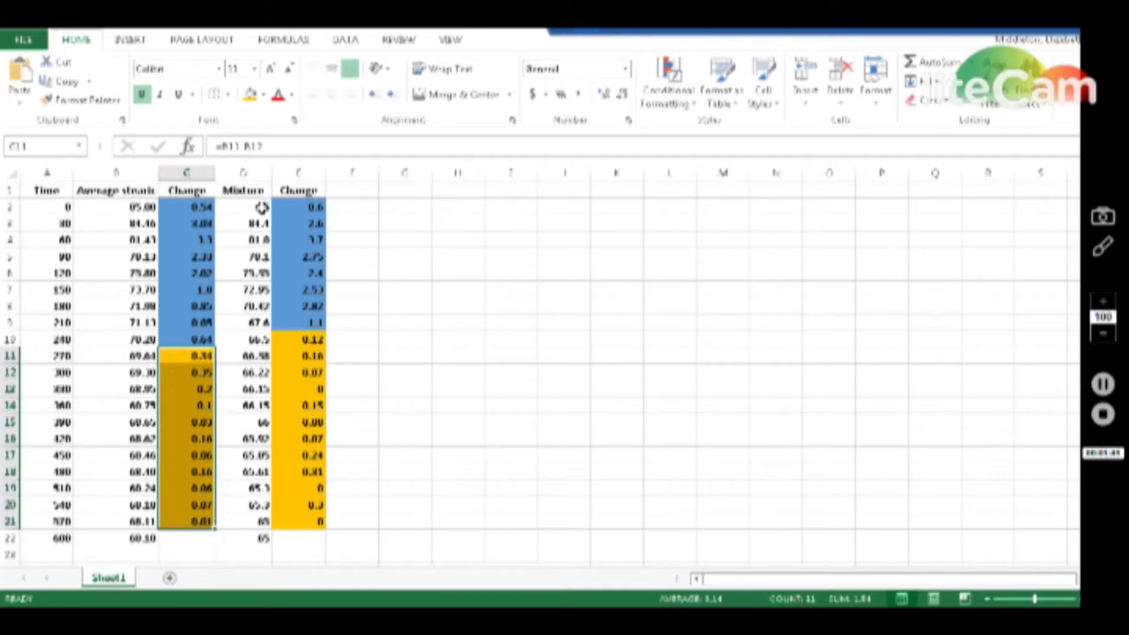
left_click_drag(254, 190, 247, 540)
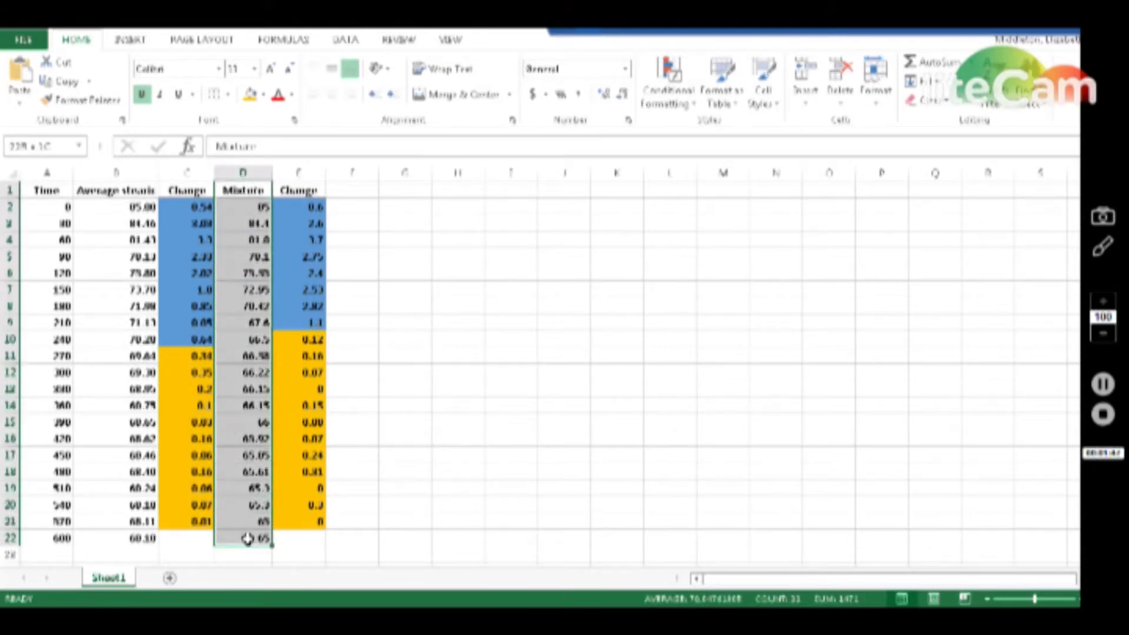
left_click_drag(298, 189, 307, 513)
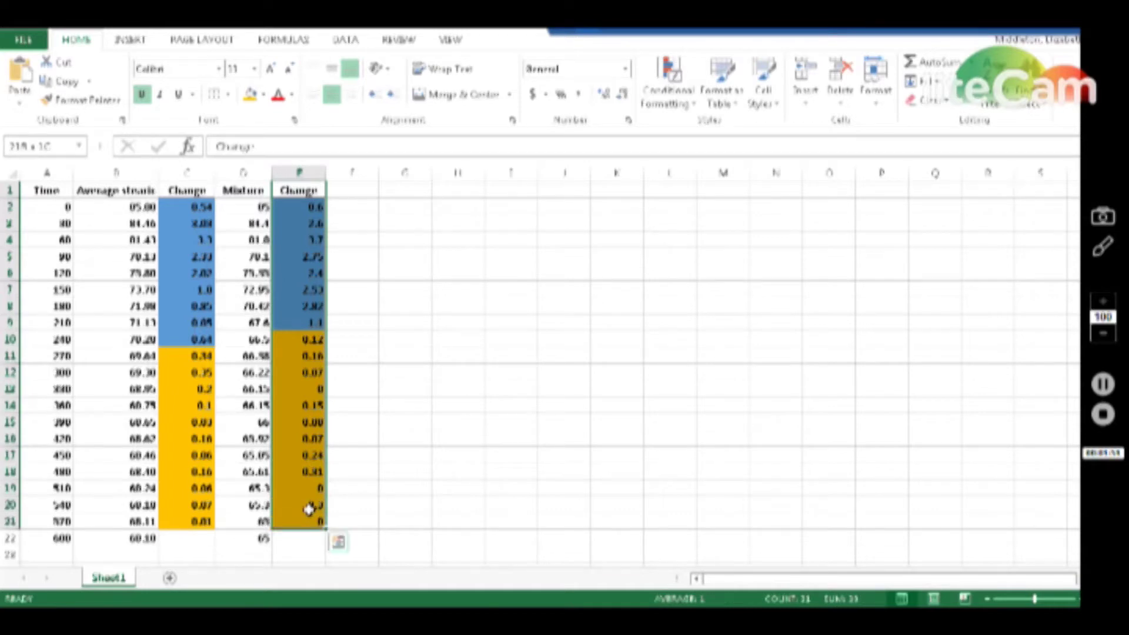
left_click(281, 337)
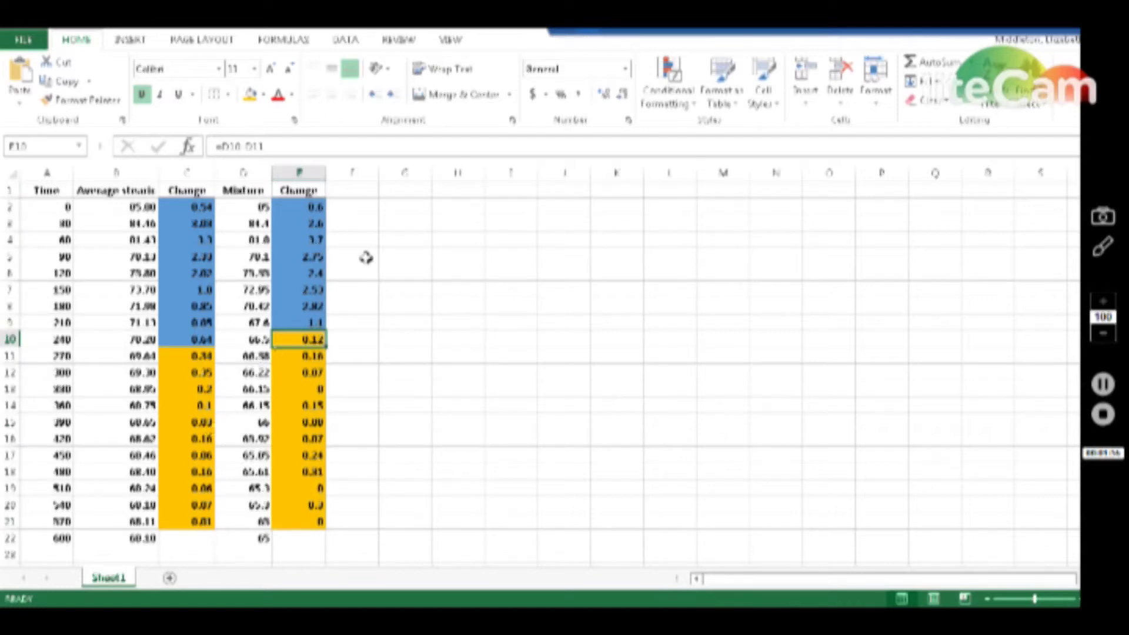
- Insert an empty markers-only scatter chart with blank cell G1 selected beside the data
left_click(398, 191)
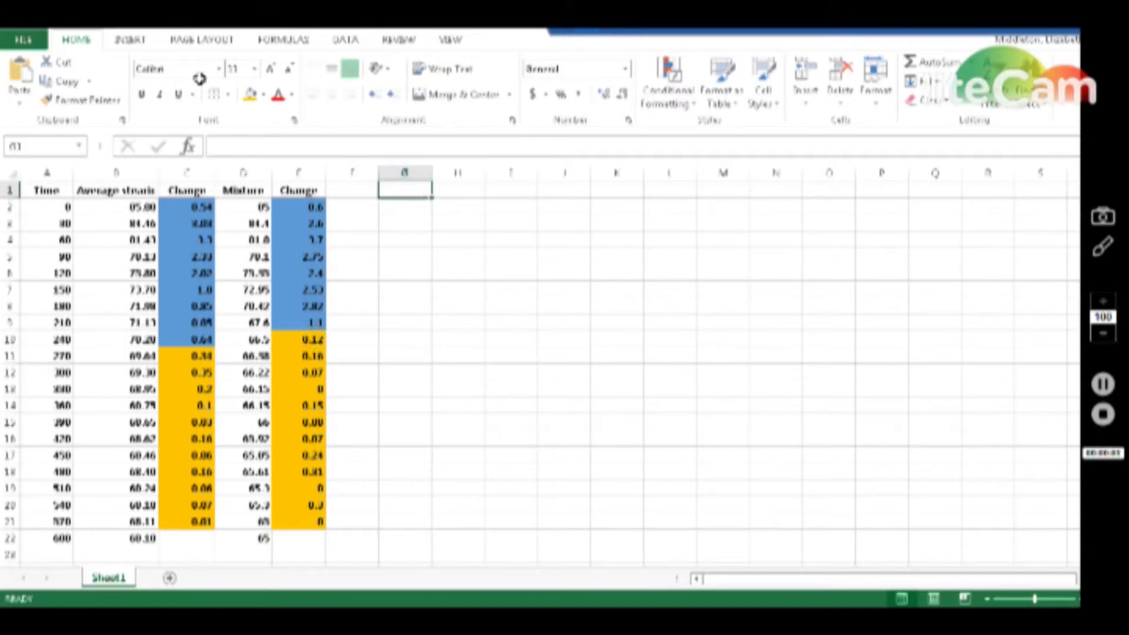
left_click(131, 40)
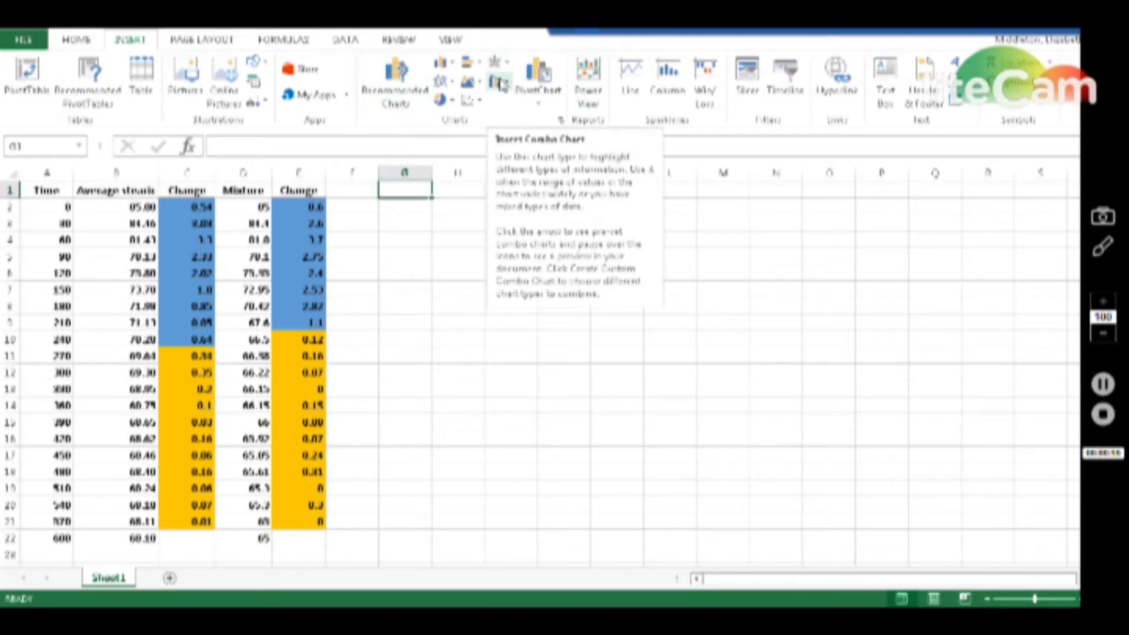
left_click(473, 101)
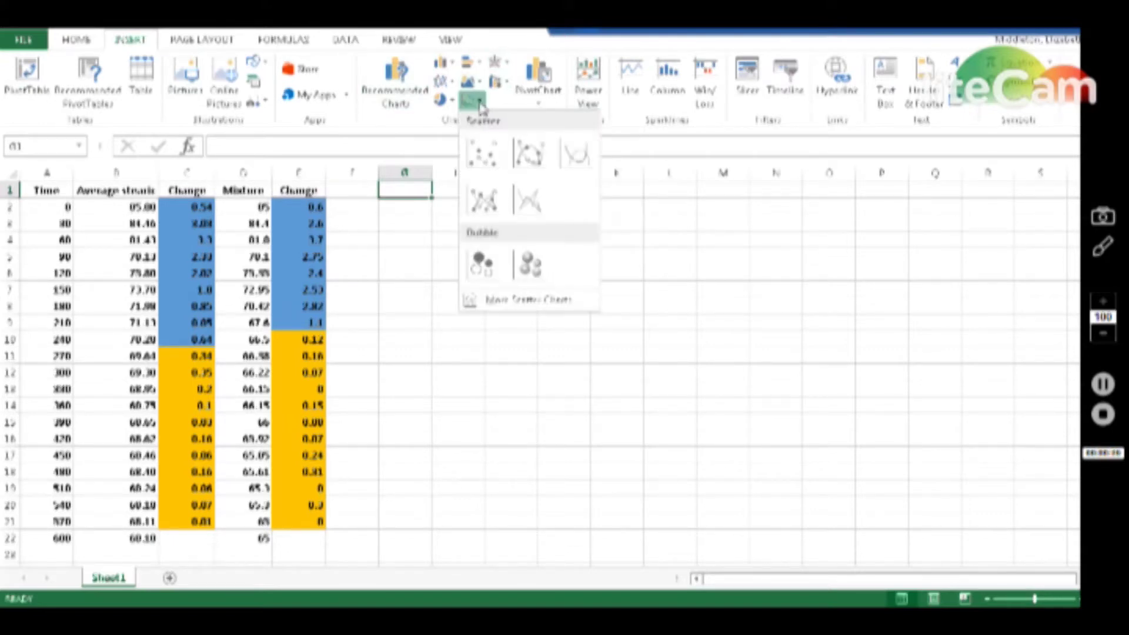
left_click(503, 157)
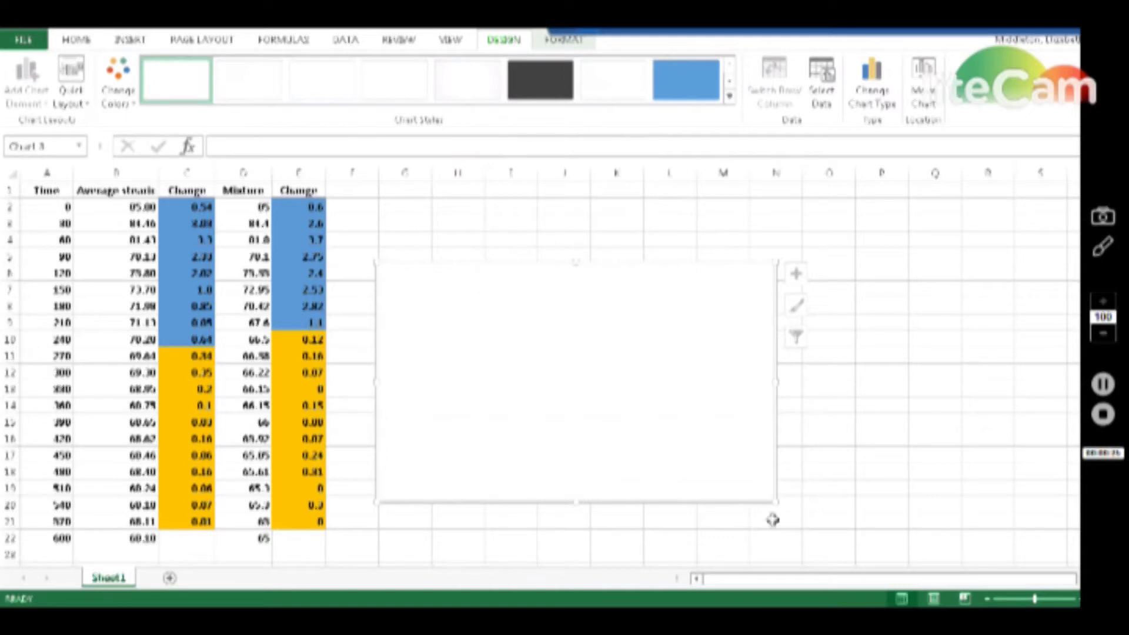
- Add a data series named "> 0.5 temp" to the empty chart, using times A2:A10 as its X values
right_click(493, 342)
left_click(541, 434)
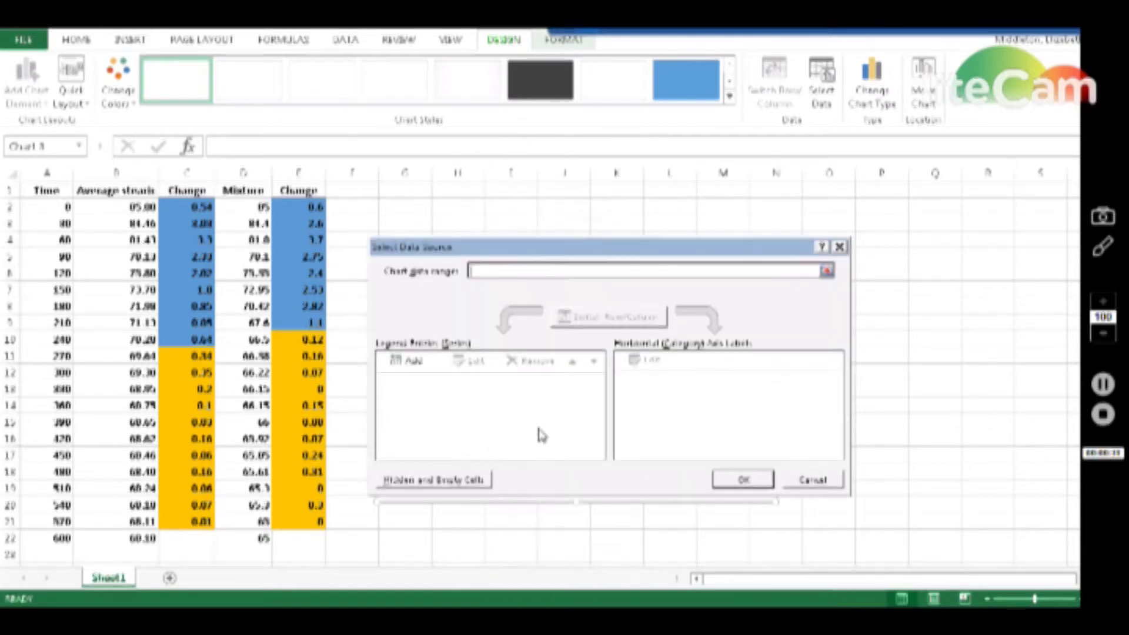
left_click(413, 361)
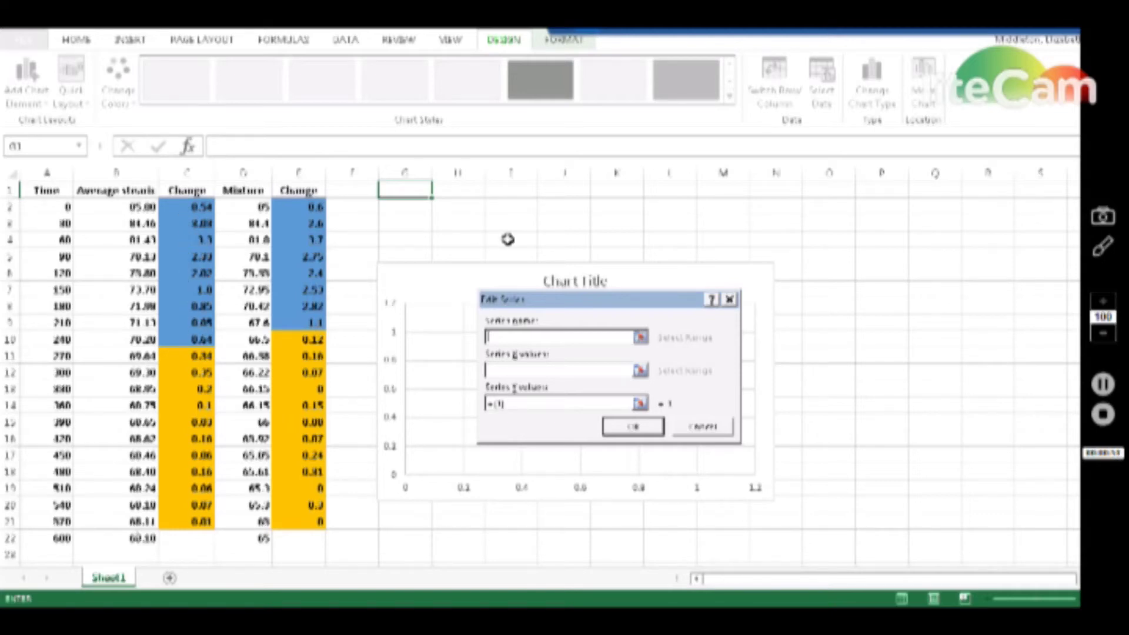
type("tensal")
left_click(536, 368)
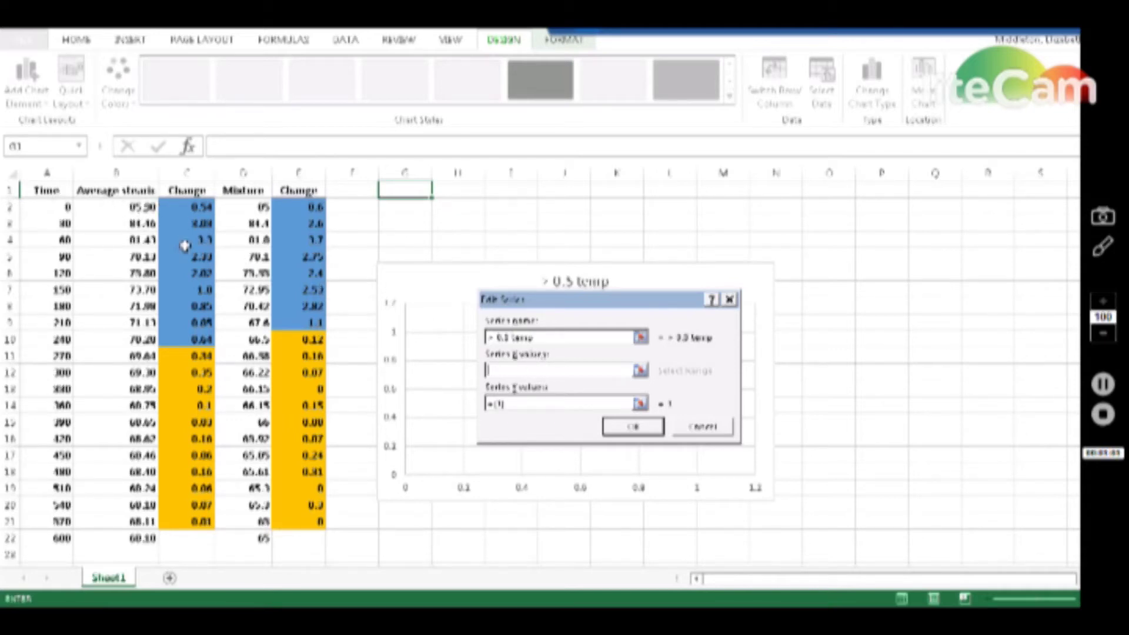
left_click_drag(56, 207, 61, 339)
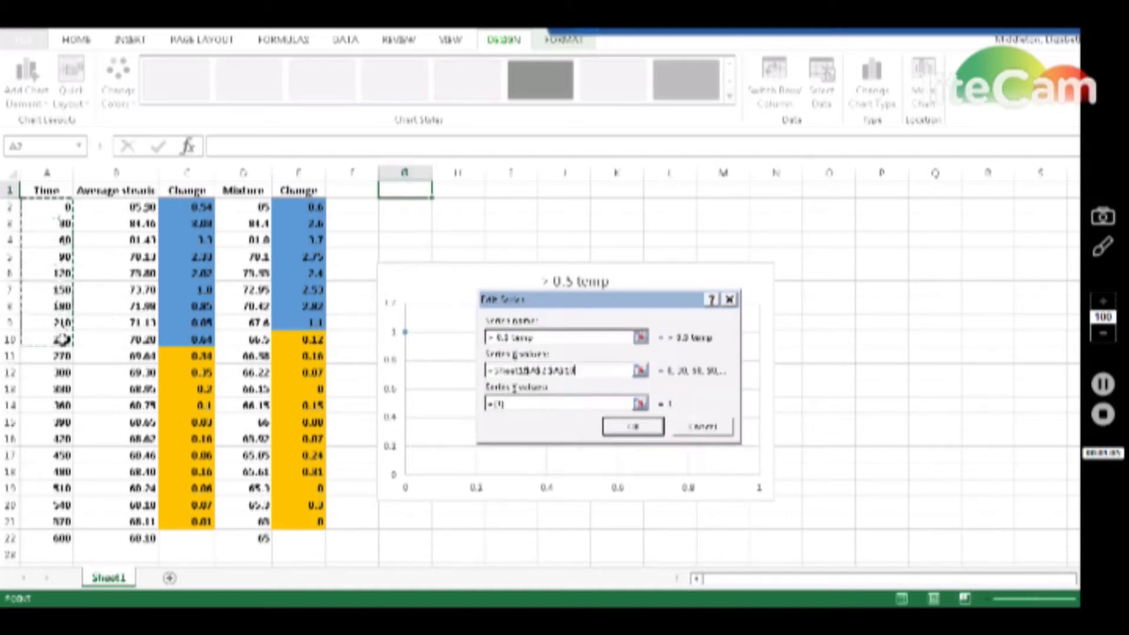
left_click(485, 405)
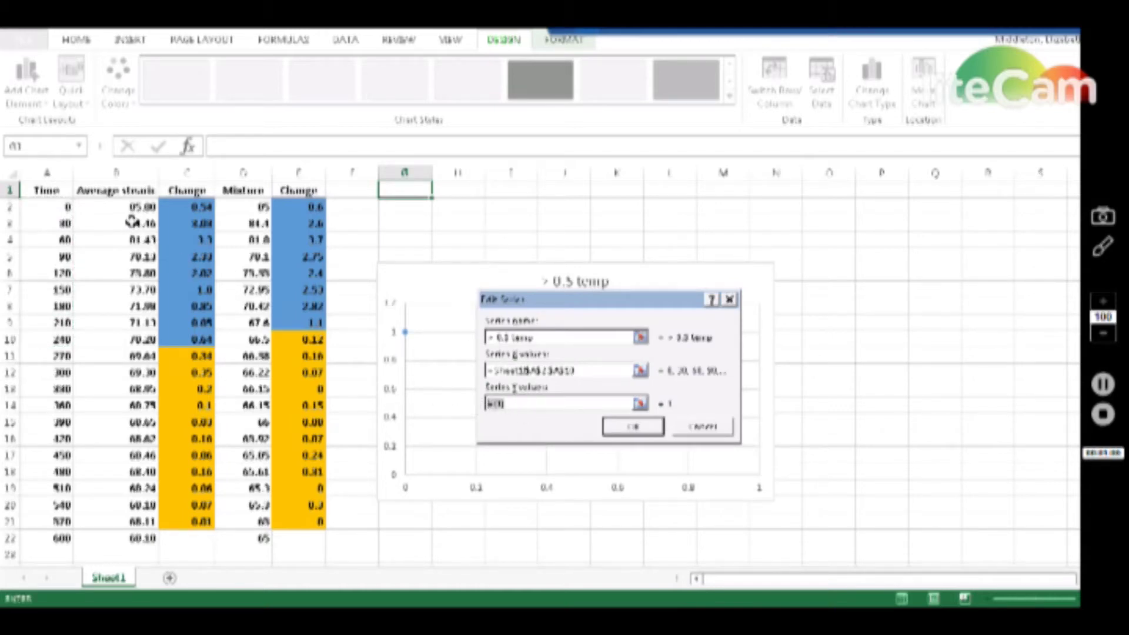
left_click_drag(131, 210, 133, 346)
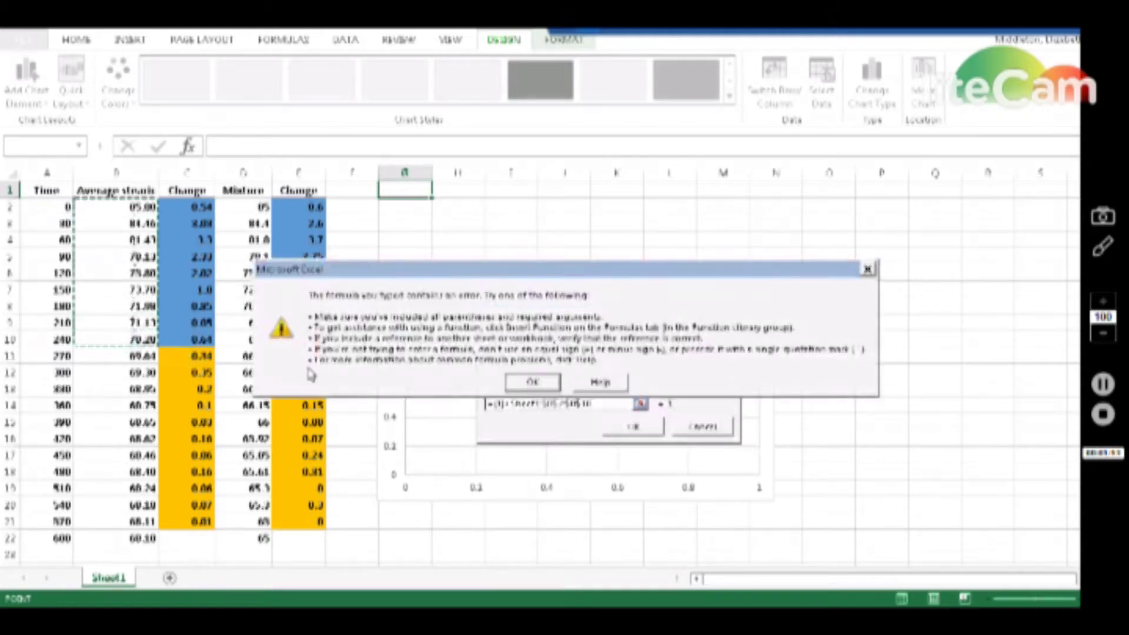
left_click(534, 385)
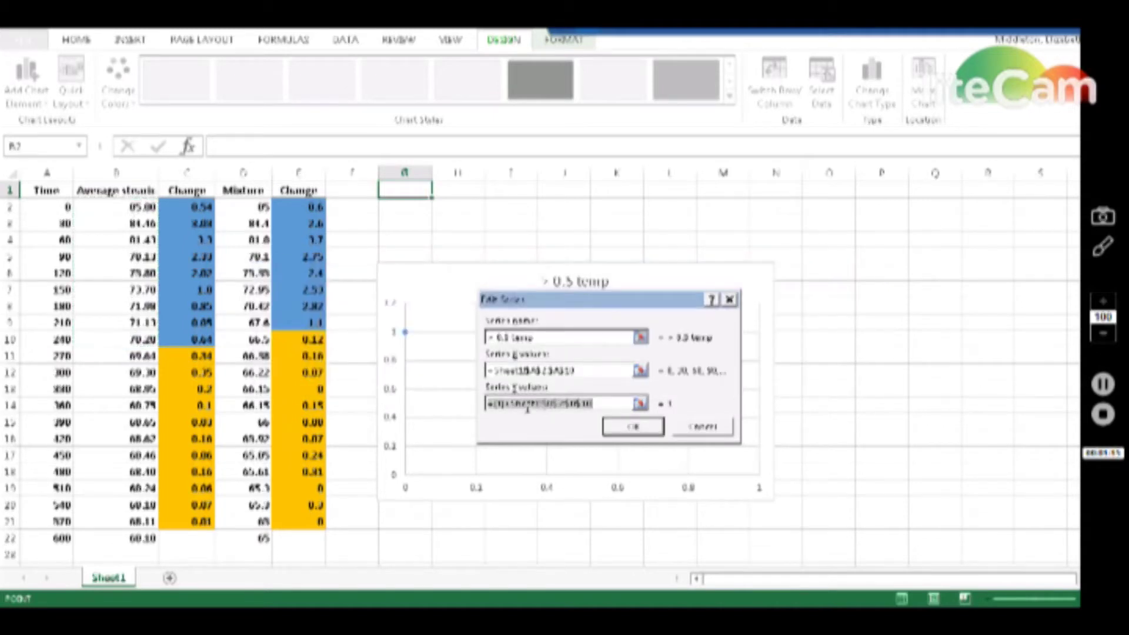
- Clear the Y values entry of the "> 0.5 temp" series, set it to average stearic temperatures B2:B10, and confirm the series
left_click(500, 404)
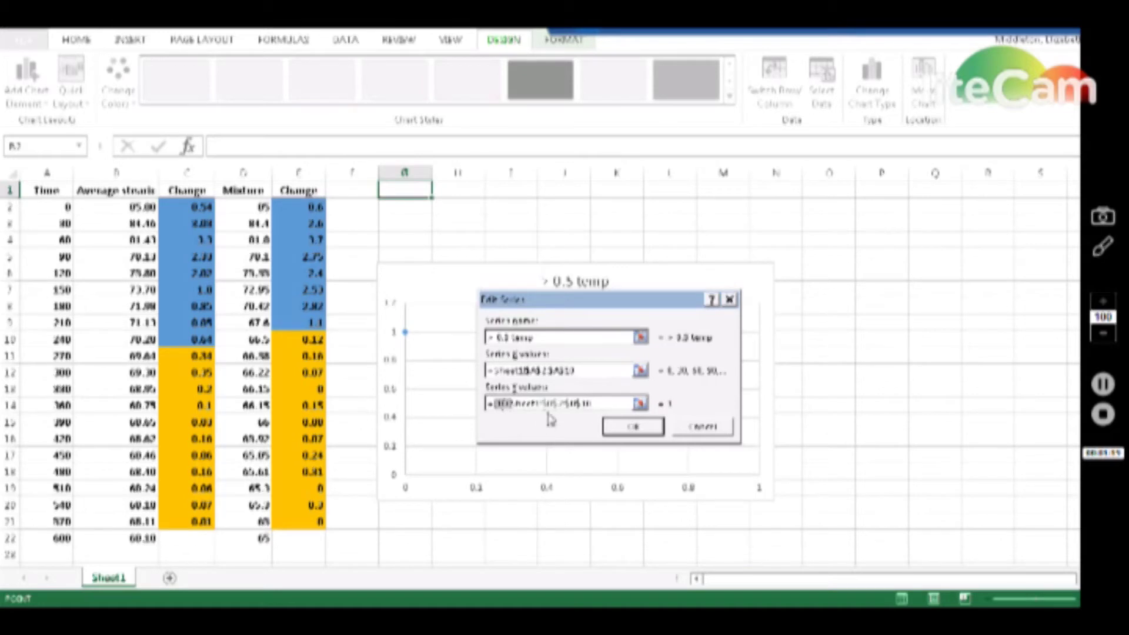
left_click_drag(601, 404, 481, 405)
key("BackSpace")
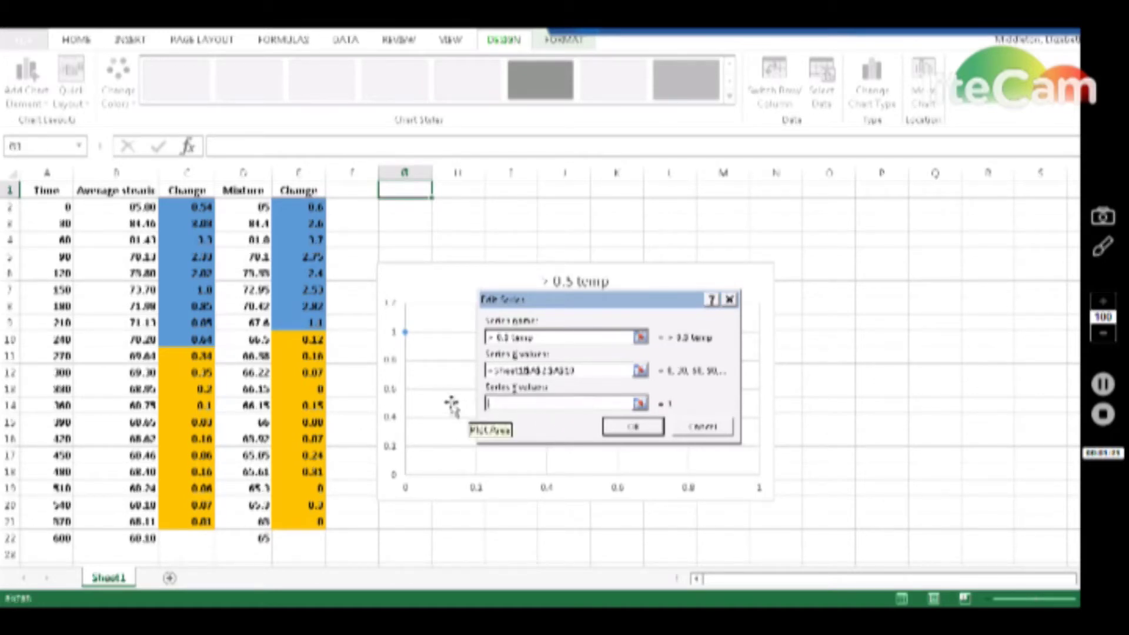
left_click_drag(141, 207, 145, 309)
left_click_drag(144, 330, 143, 338)
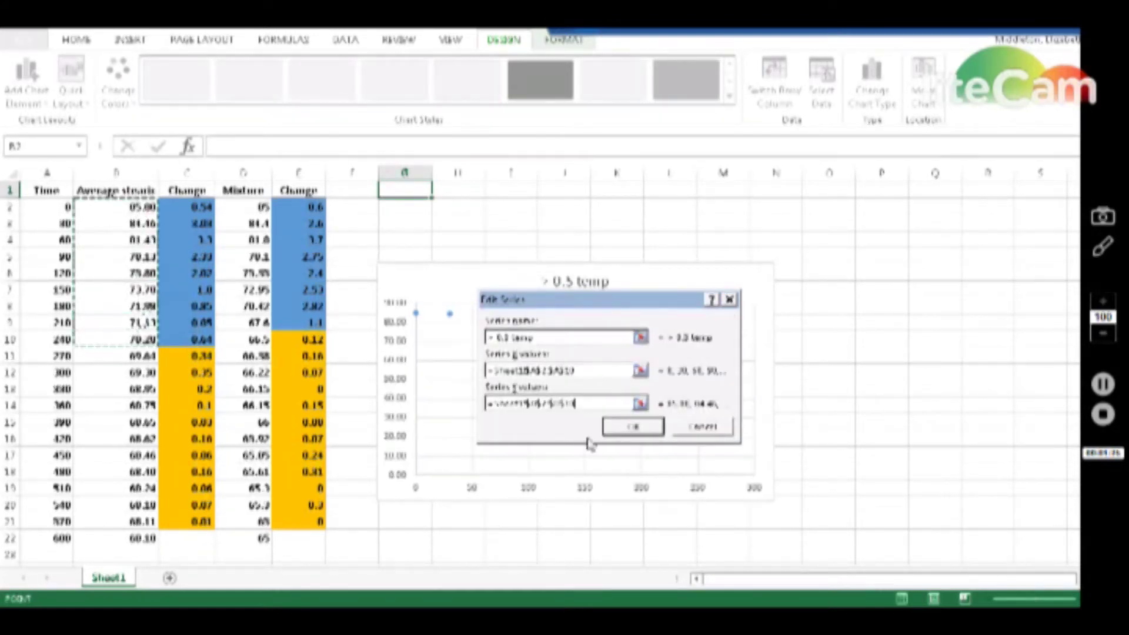
left_click(634, 428)
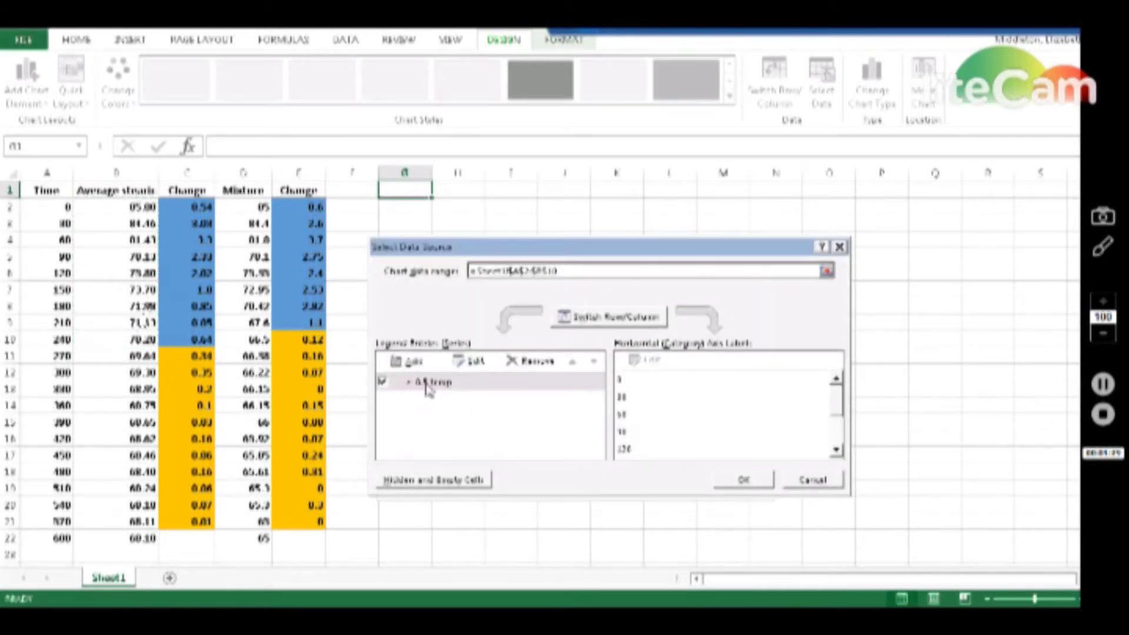
- Add a second series named "< 0.5 temp" with times A11:A22 as its X values
left_click(408, 361)
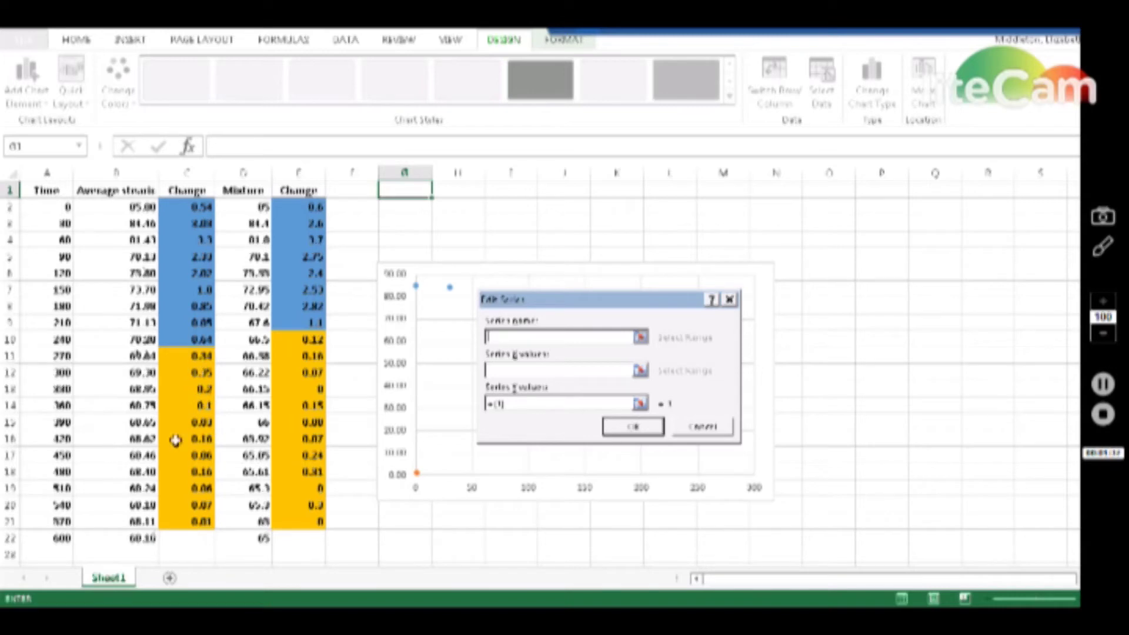
type("= 0.3 lamp")
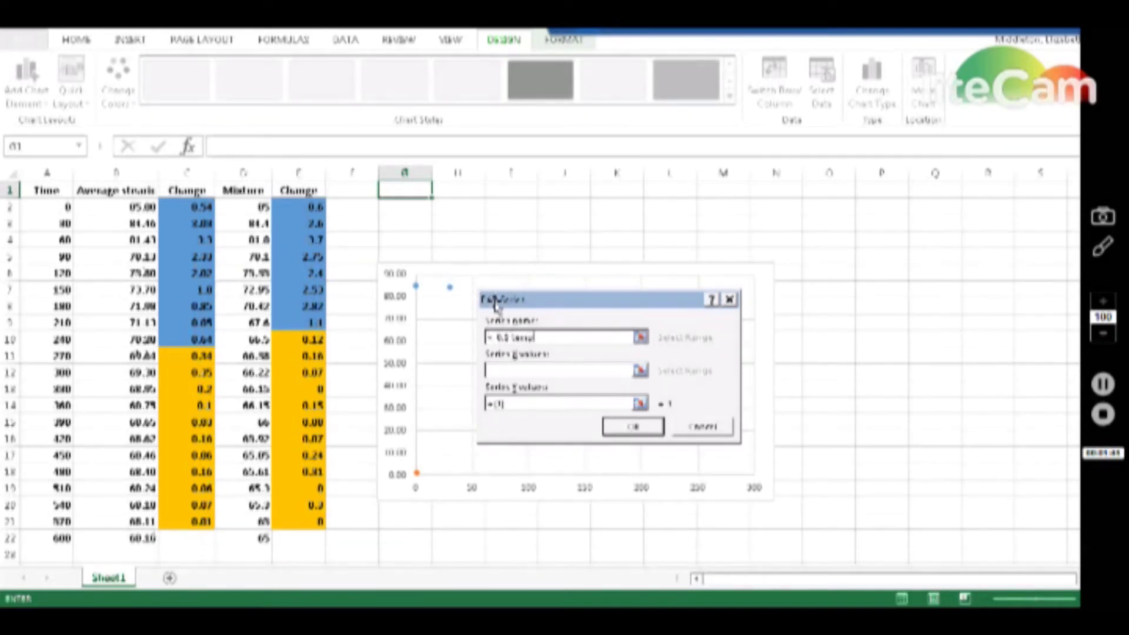
left_click(497, 372)
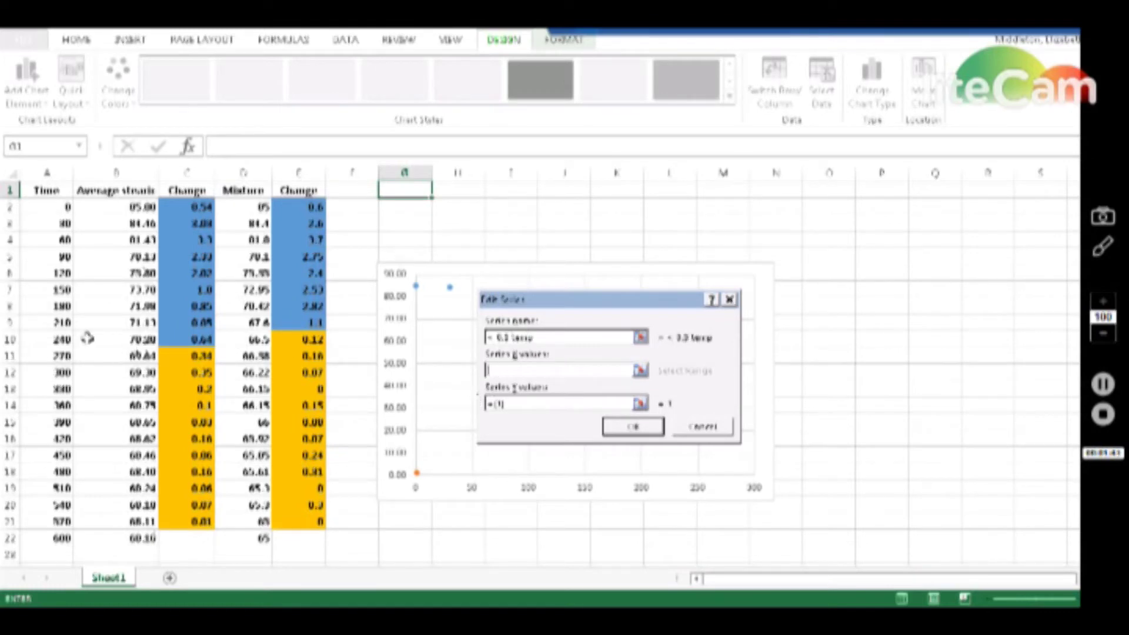
left_click_drag(67, 355, 62, 538)
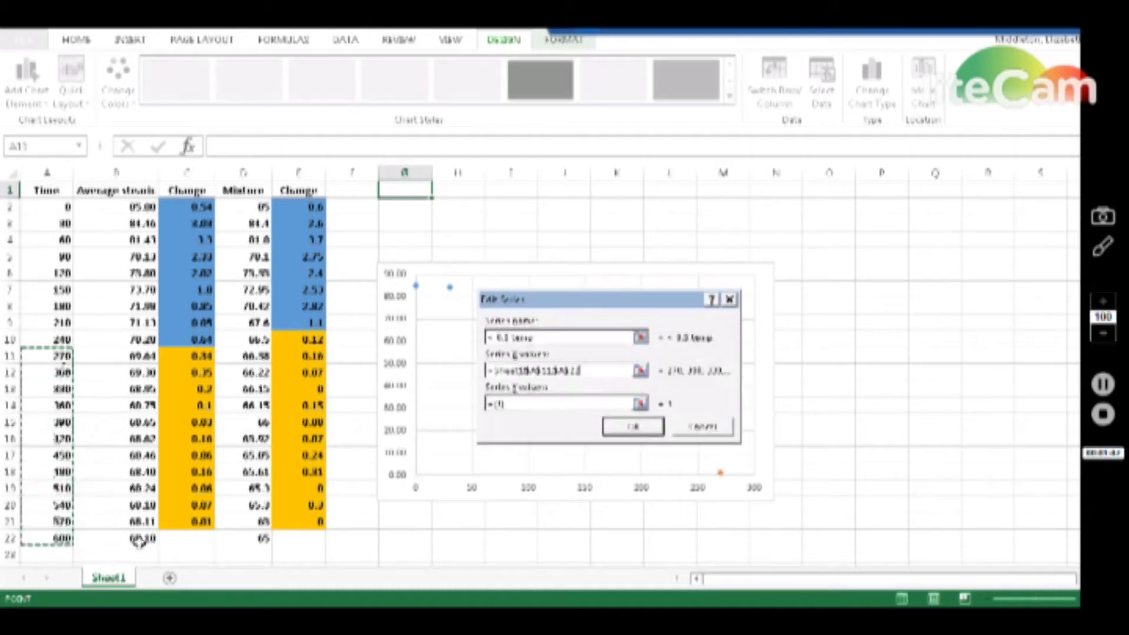
- Set the "< 0.5 temp" series' Y values to average stearic temperatures B11:B22 and apply the chart's data source
left_click_drag(530, 406, 477, 415)
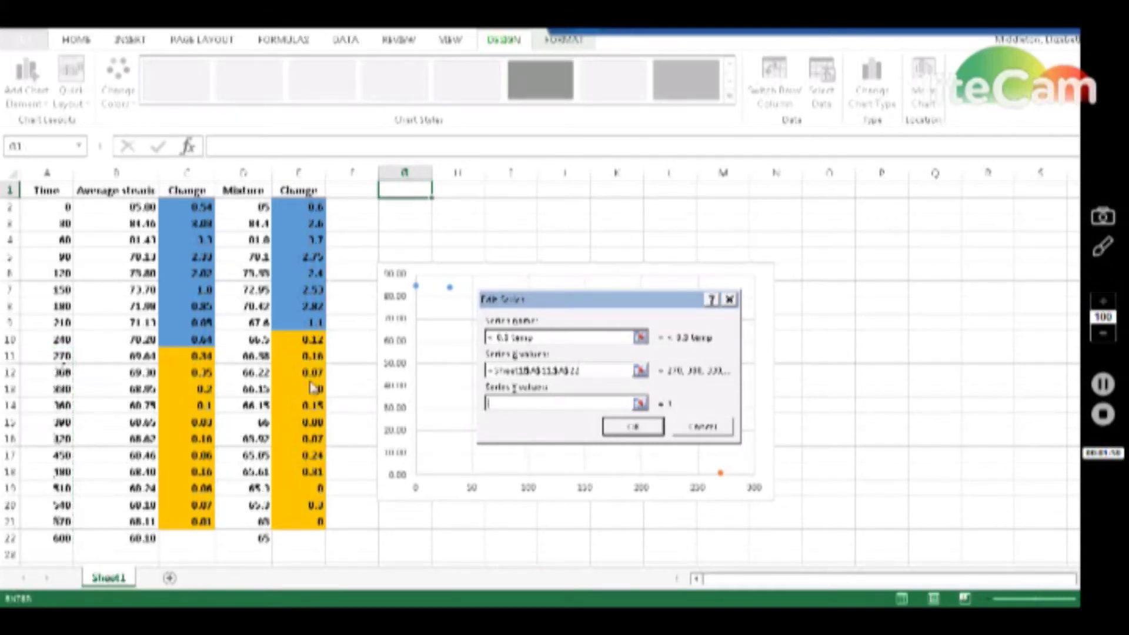
left_click_drag(152, 360, 146, 541)
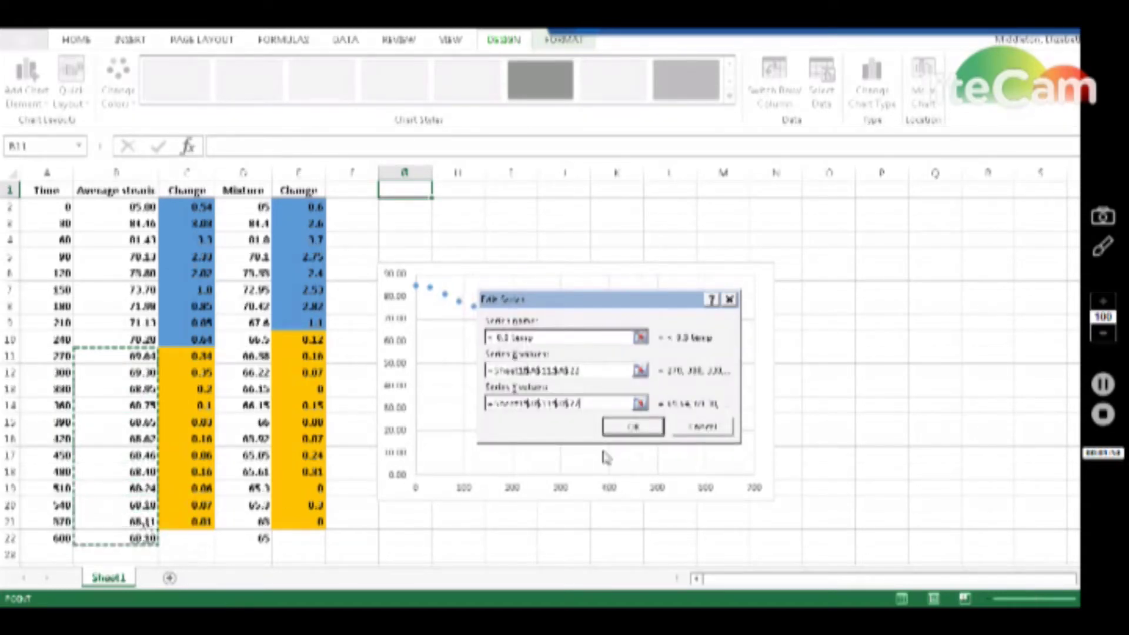
left_click(632, 426)
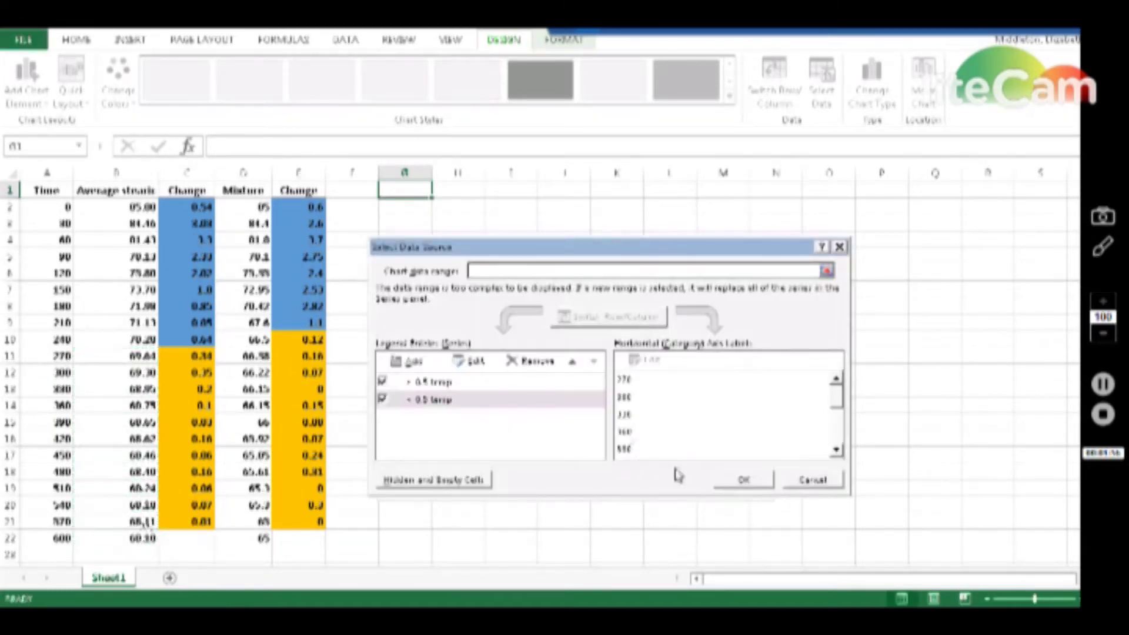
left_click(756, 478)
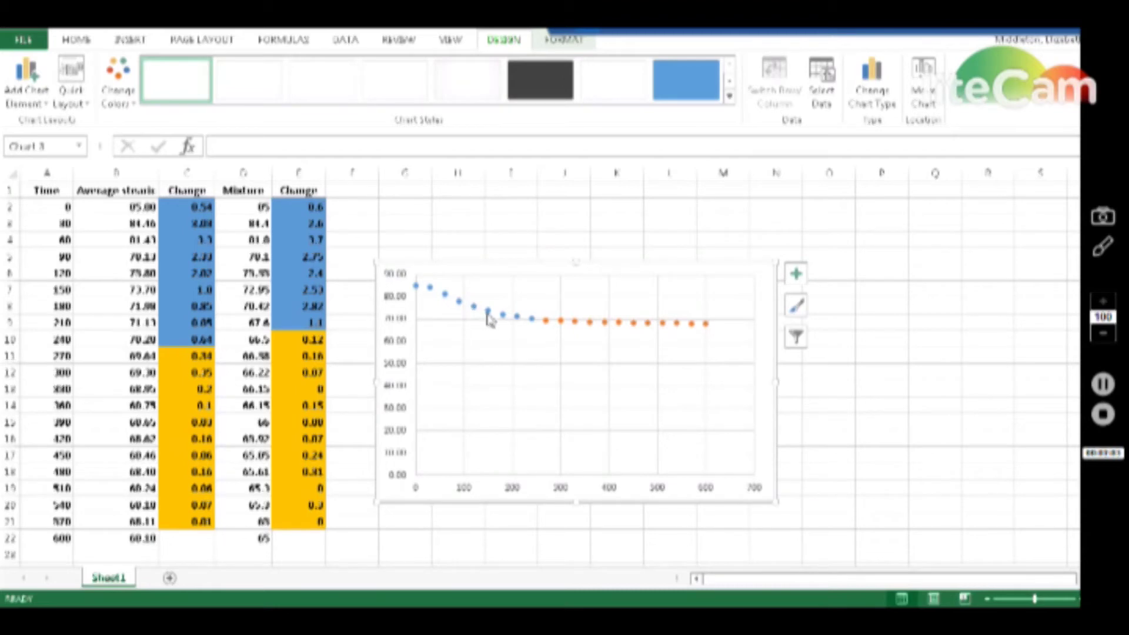
- Apply a quick layout to the scatter chart that adds a chart title, axis titles and a legend
left_click(526, 321)
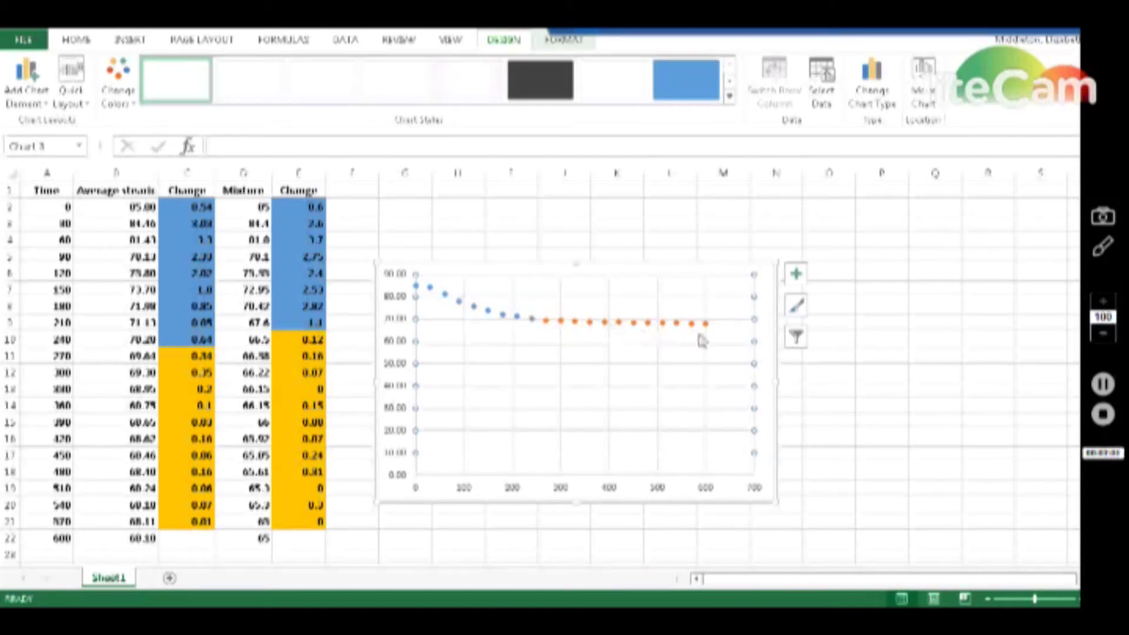
left_click(768, 398)
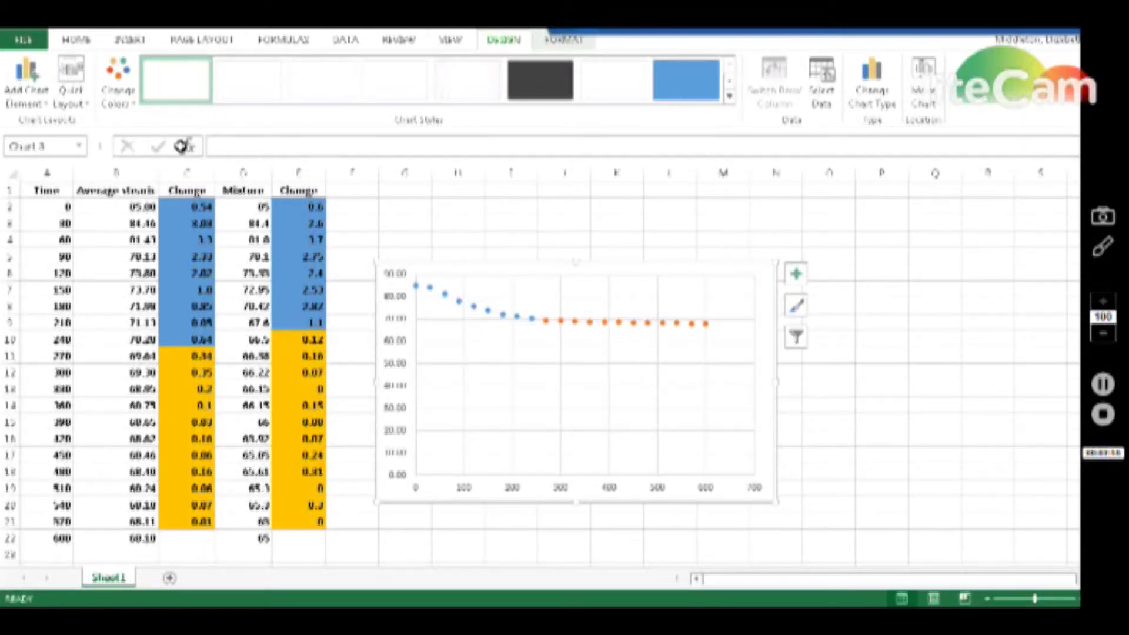
left_click(86, 104)
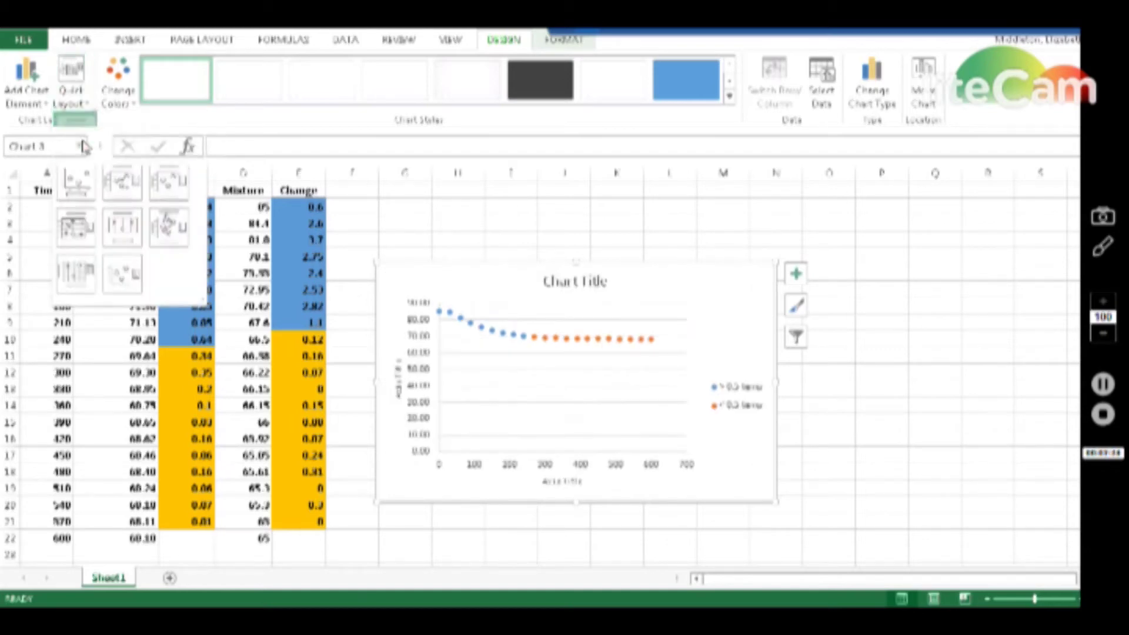
left_click(87, 144)
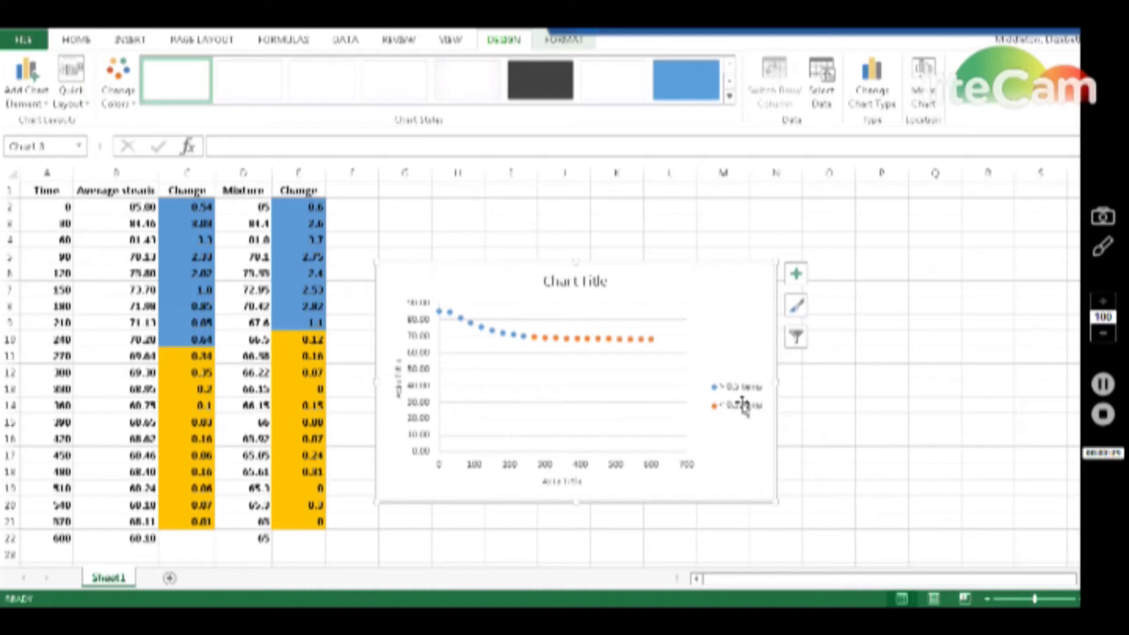
- Replace the placeholder chart title with "Average stearic"
left_click(609, 281)
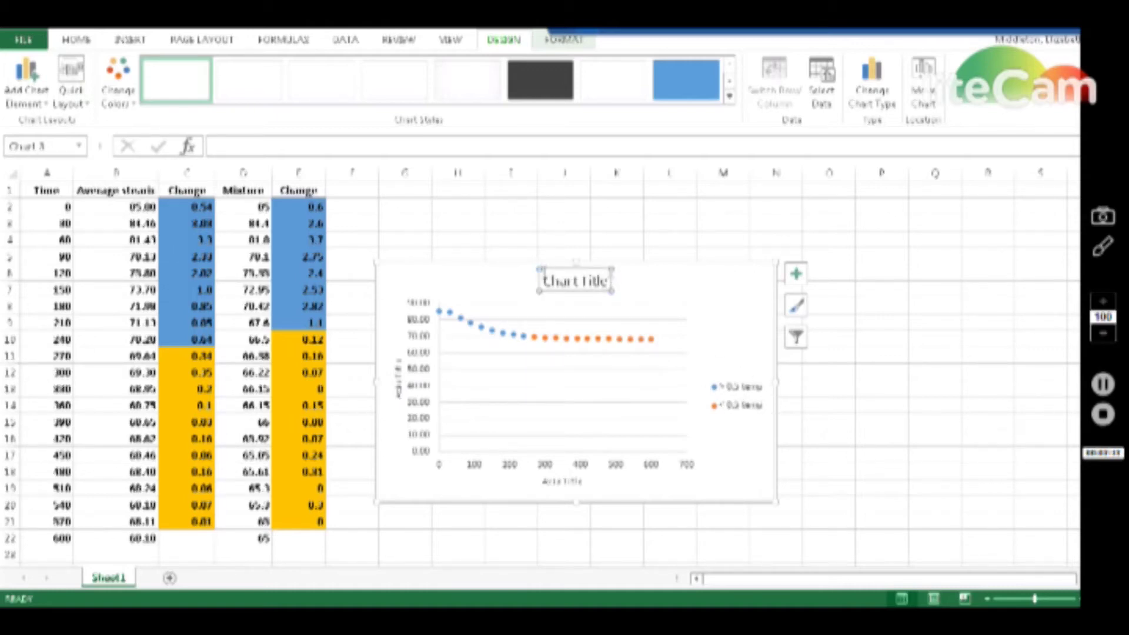
left_click_drag(544, 275, 535, 277)
type("Average stearic")
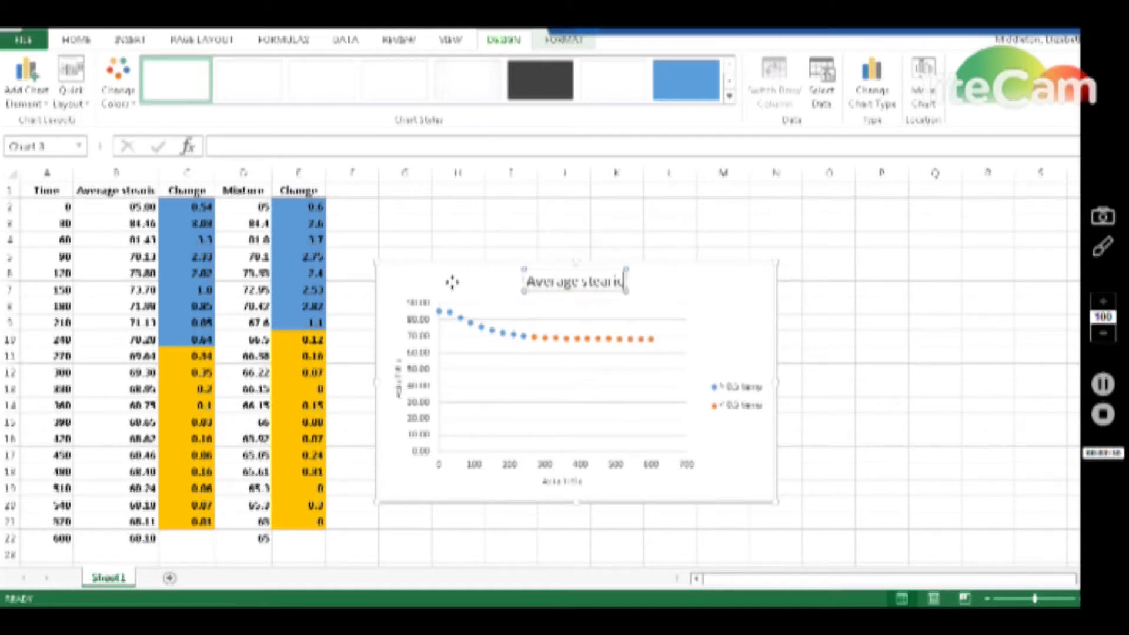
left_click(452, 282)
- Title the chart's horizontal axis "Time (sec)"
left_click(571, 482)
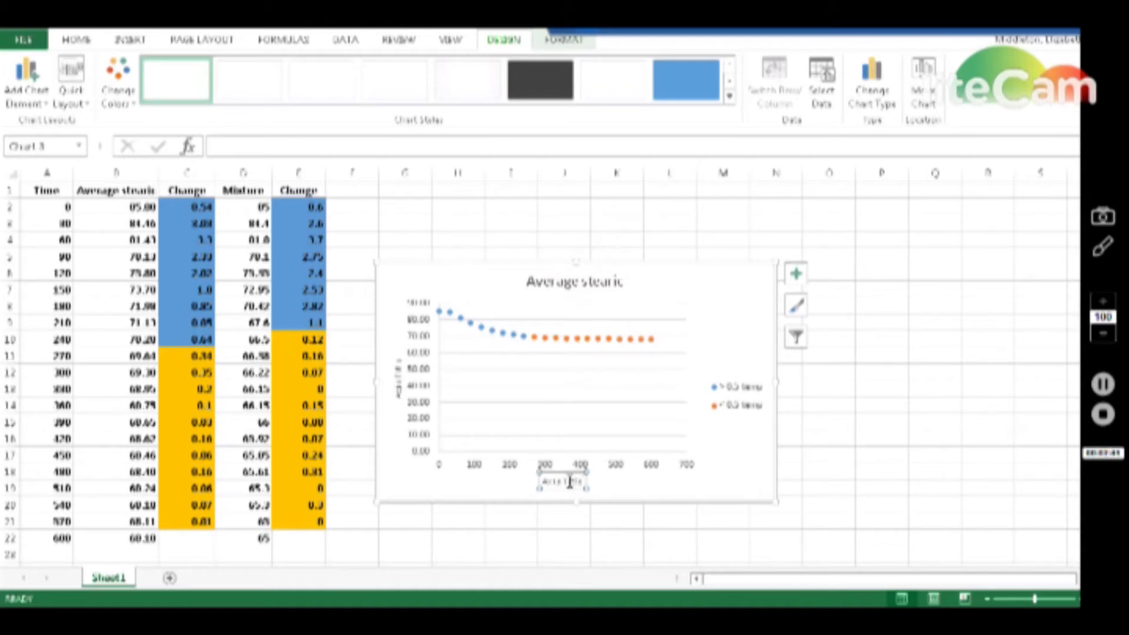
triple_click(538, 482)
type("Time (sec")
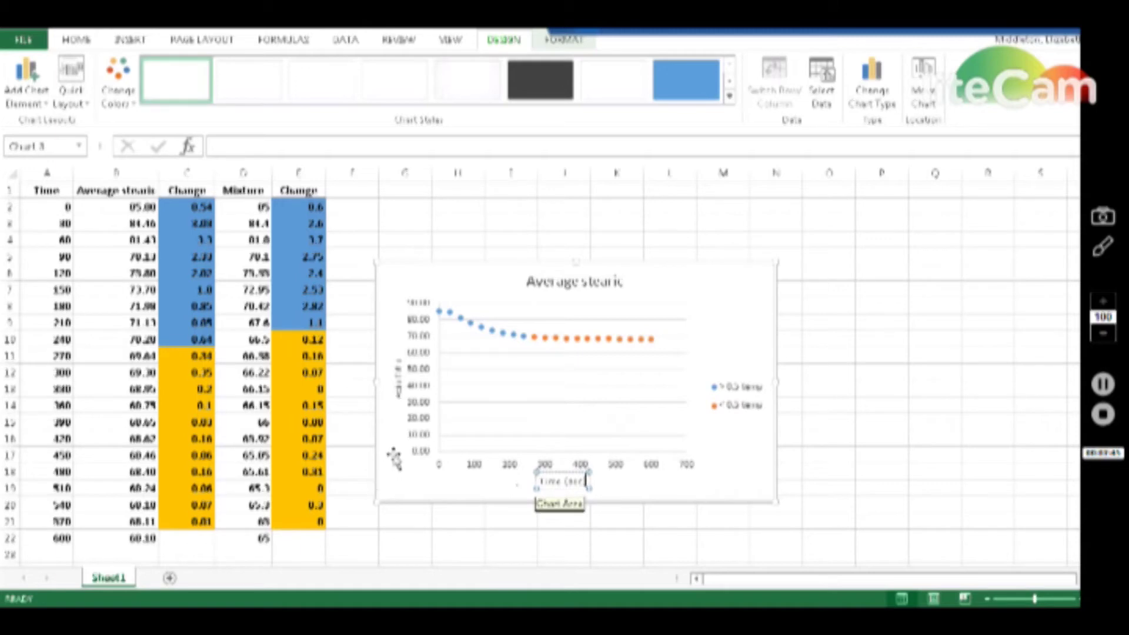
type(")")
left_click(394, 456)
- Title the chart's vertical axis "Temperature (degrees C)"
left_click(399, 368)
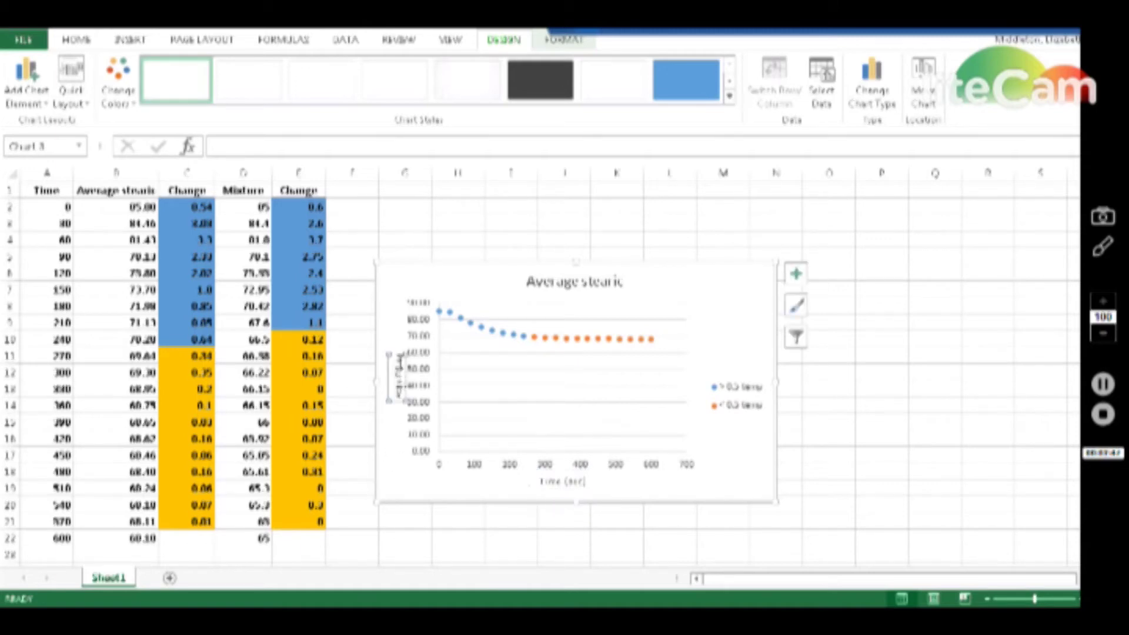
triple_click(399, 376)
type("Temperature (C")
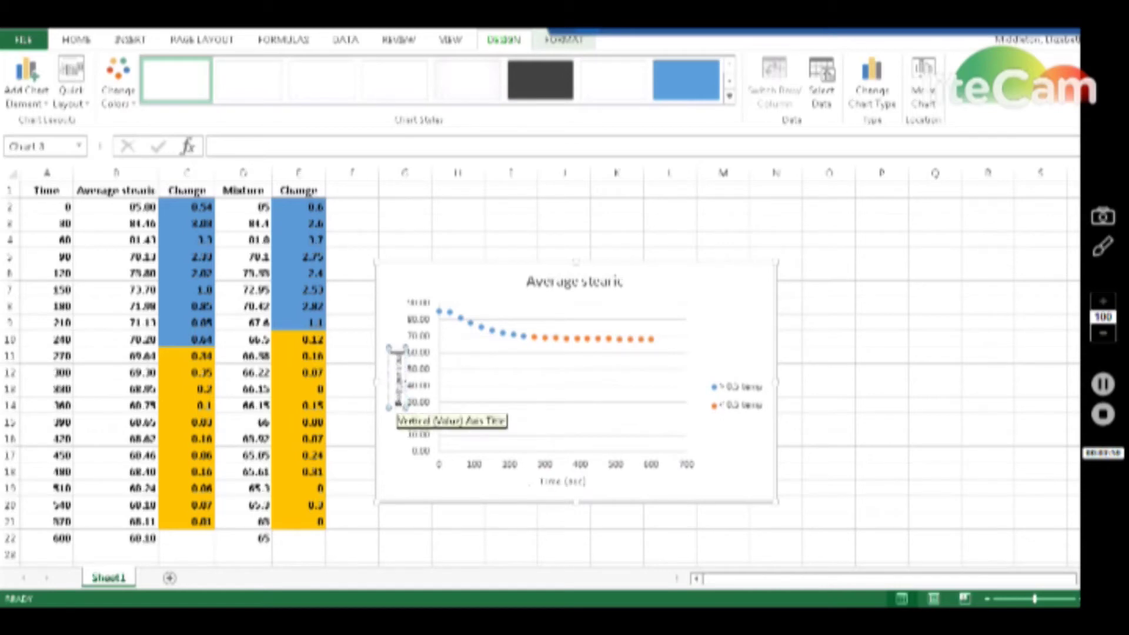
type("egrees C")
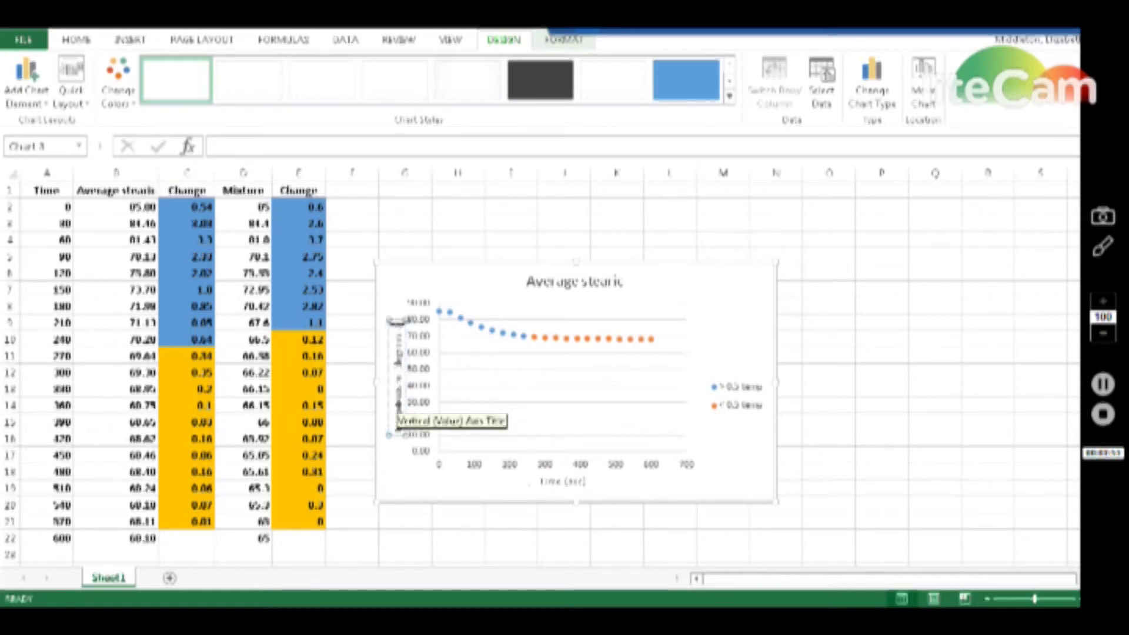
left_click(387, 480)
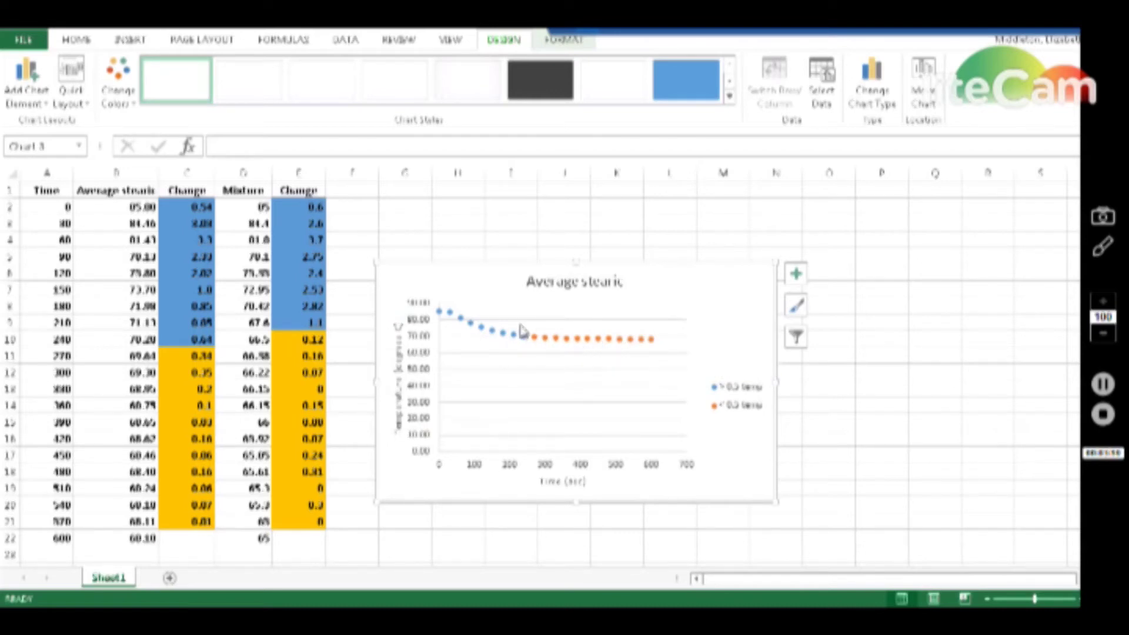
- Add a linear trendline to the "> 0.5 temp" series and display its equation on the chart
right_click(452, 316)
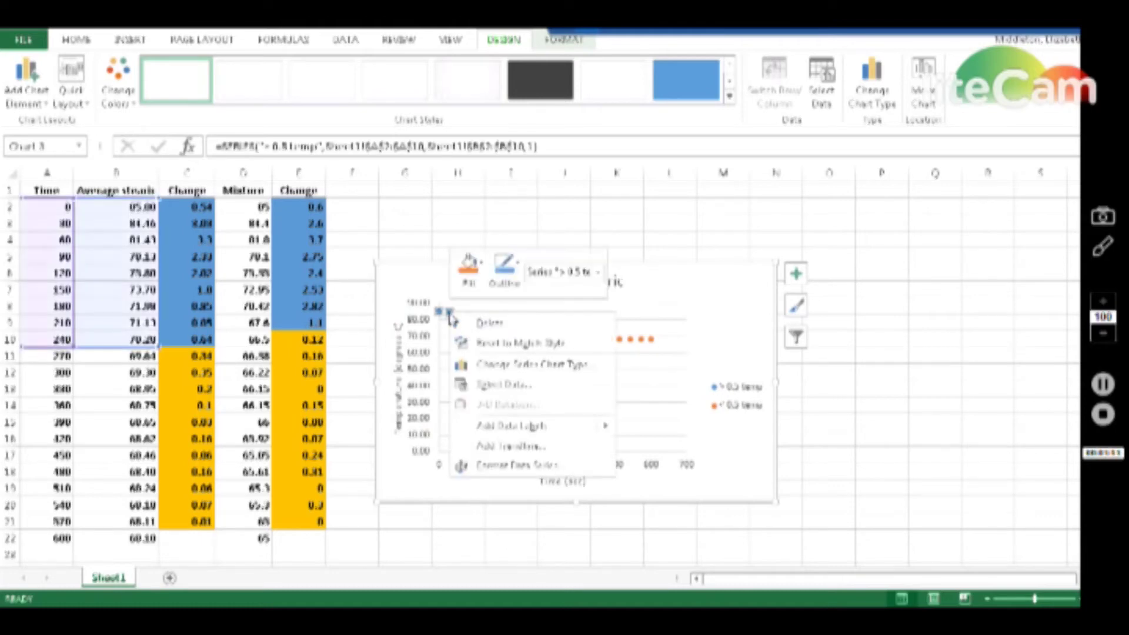
left_click(524, 448)
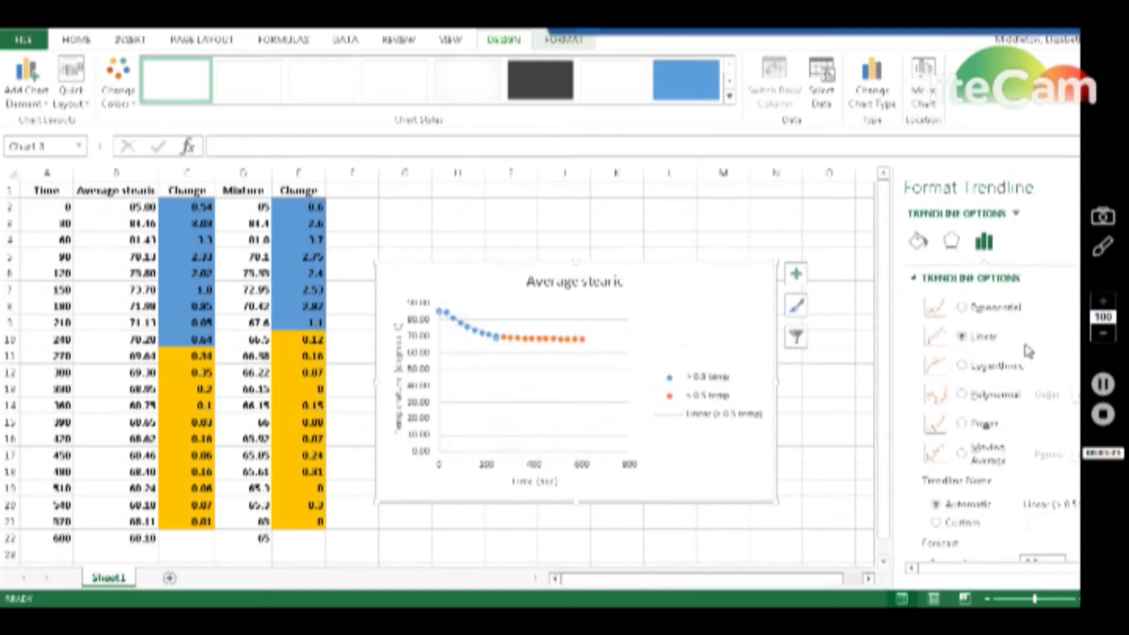
scroll(996, 359, "down", 3)
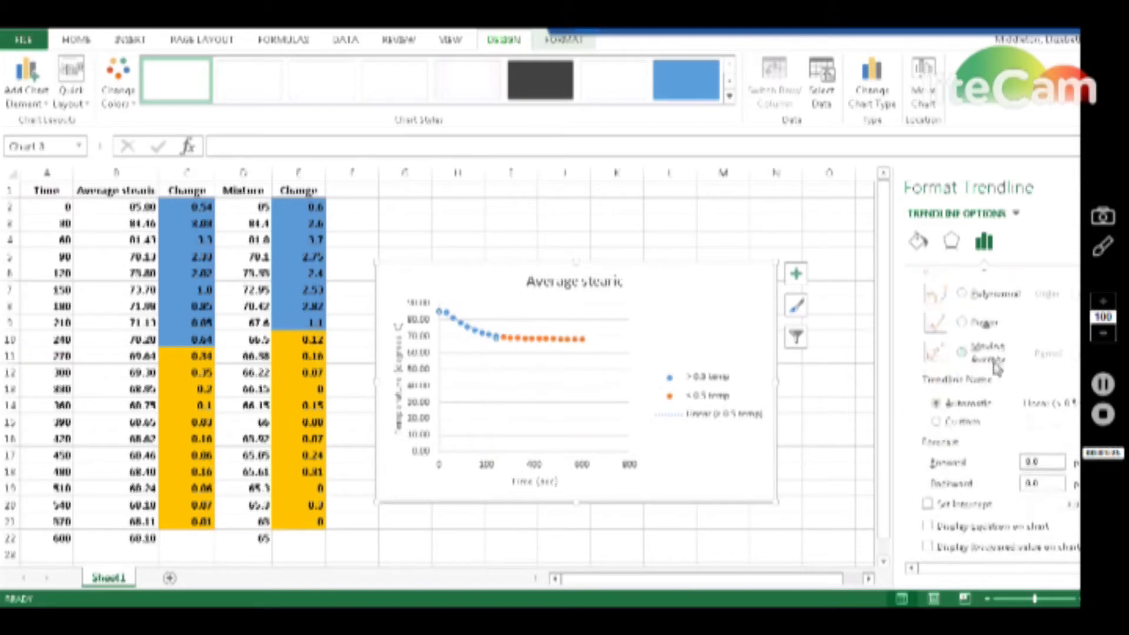
left_click(928, 526)
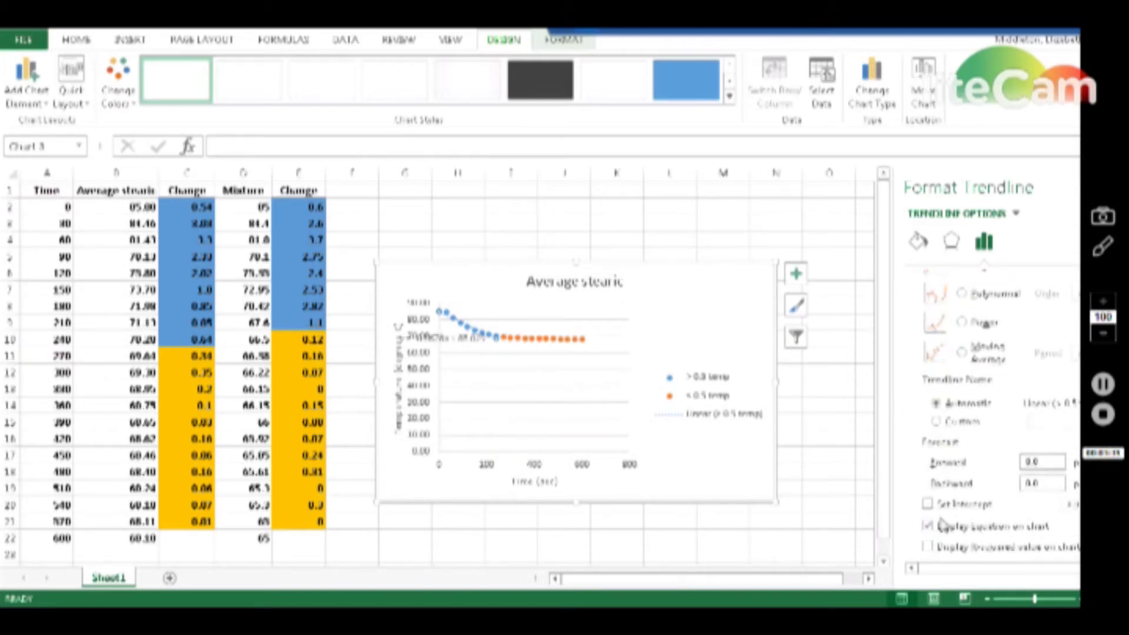
- Make the "> 0.5 temp" trendline a solid line and move its equation label above the data points
left_click(913, 246)
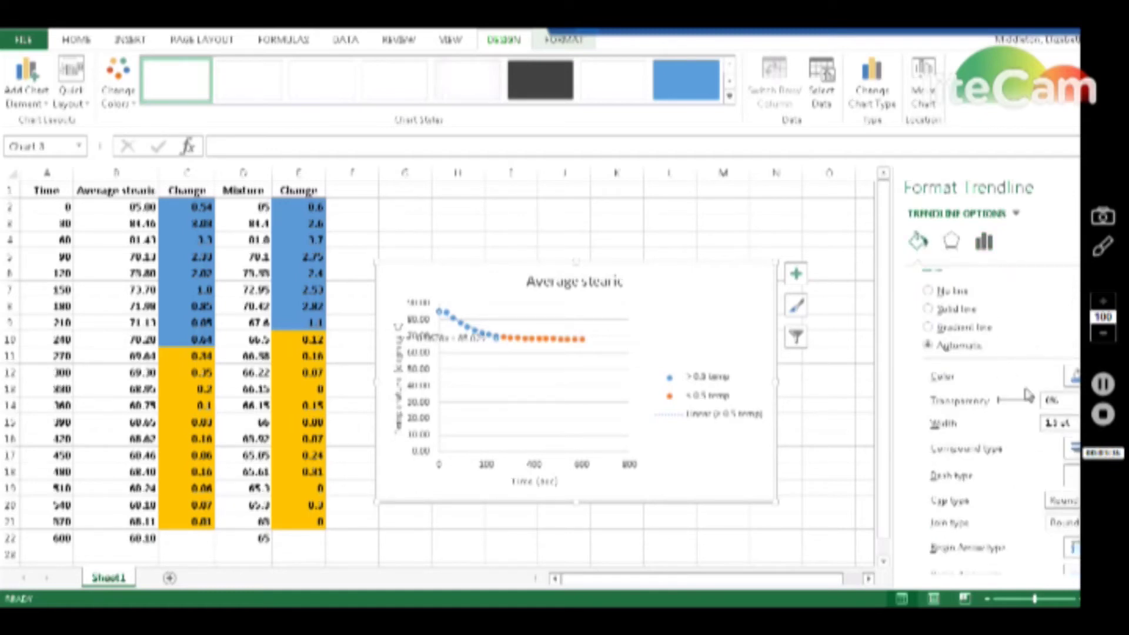
left_click(1075, 478)
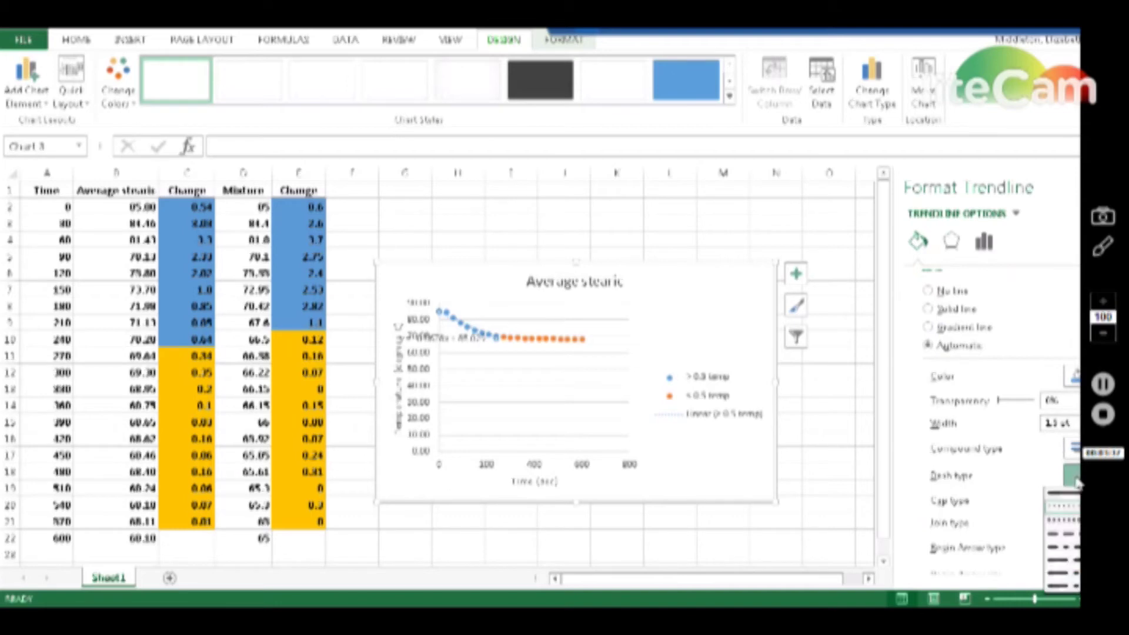
left_click(1073, 495)
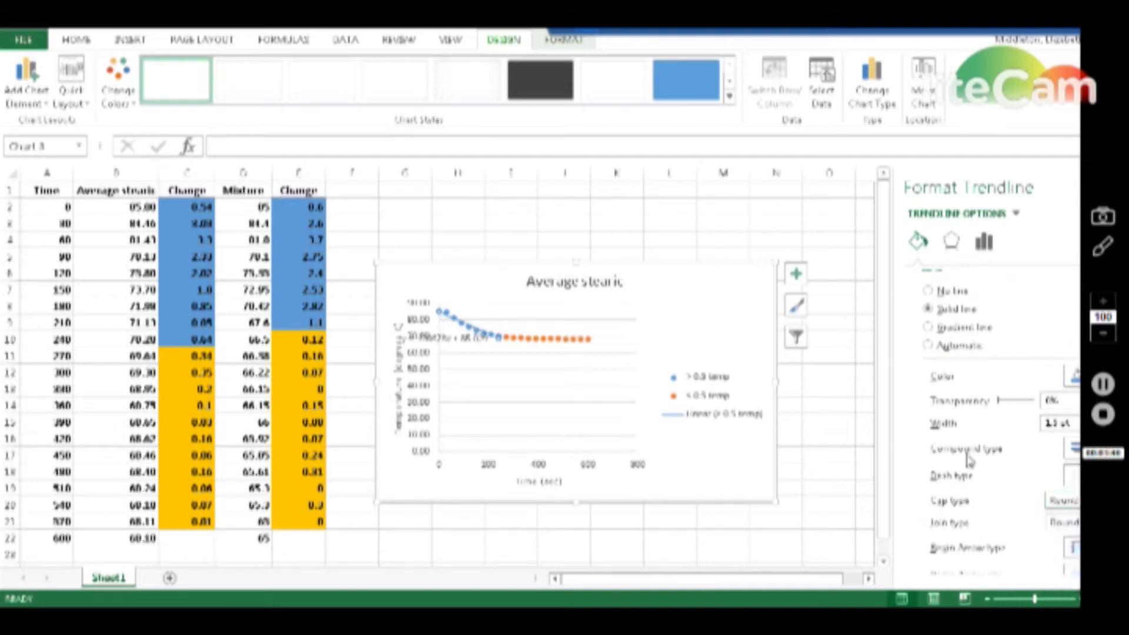
left_click_drag(445, 339, 510, 311)
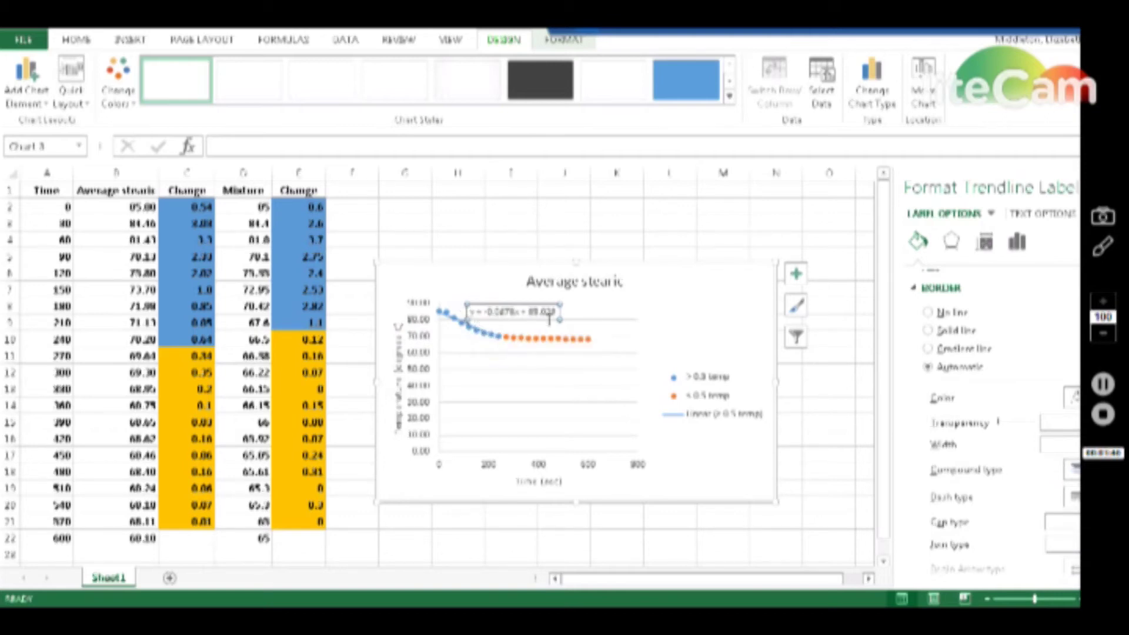
- Add a linear trendline to the "< 0.5 temp" series and display its equation on the chart
right_click(537, 340)
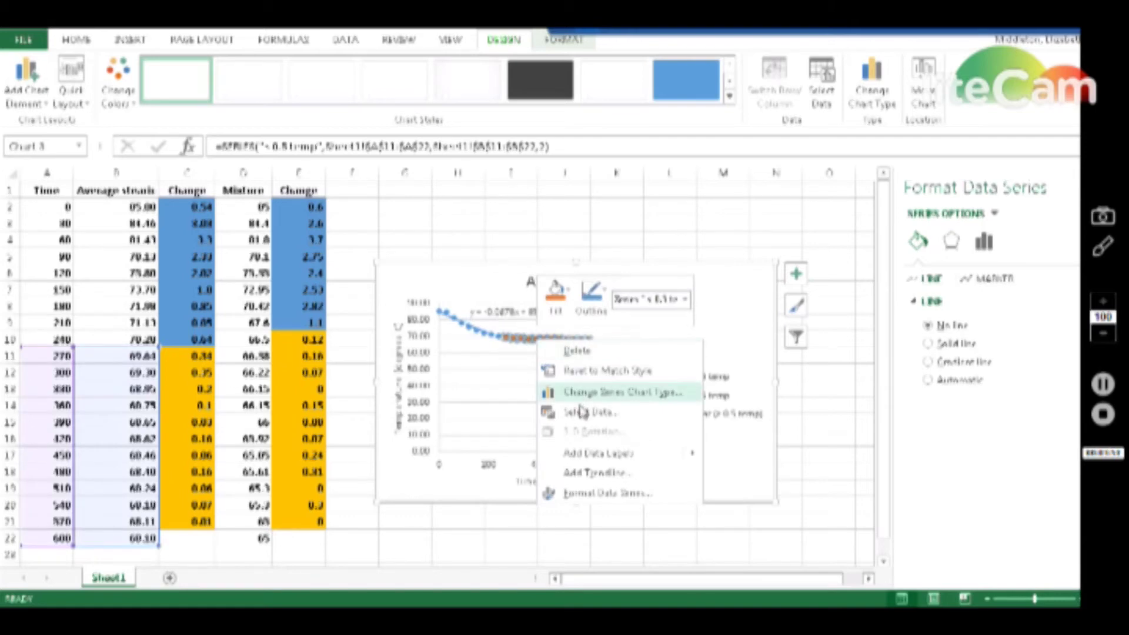
left_click(588, 474)
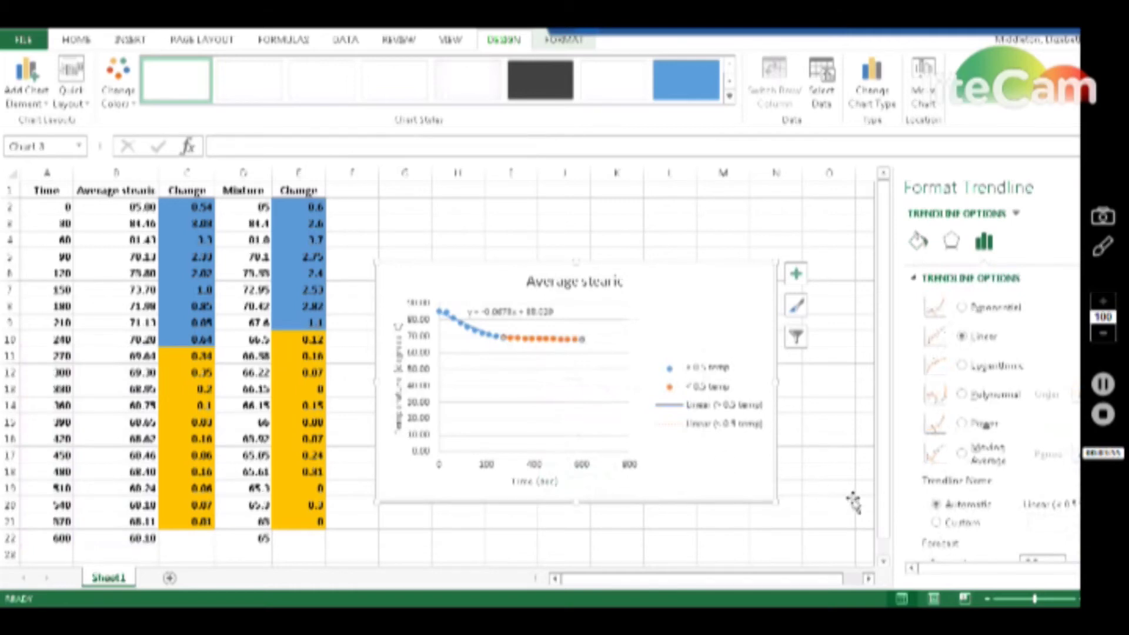
scroll(955, 479, "down", 3)
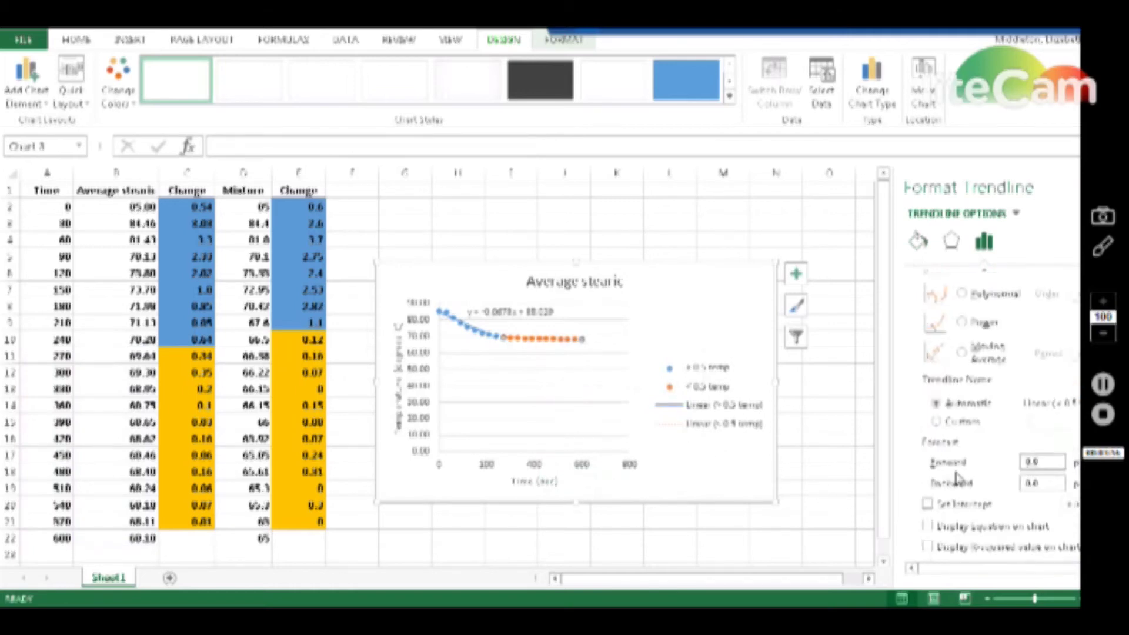
left_click(927, 526)
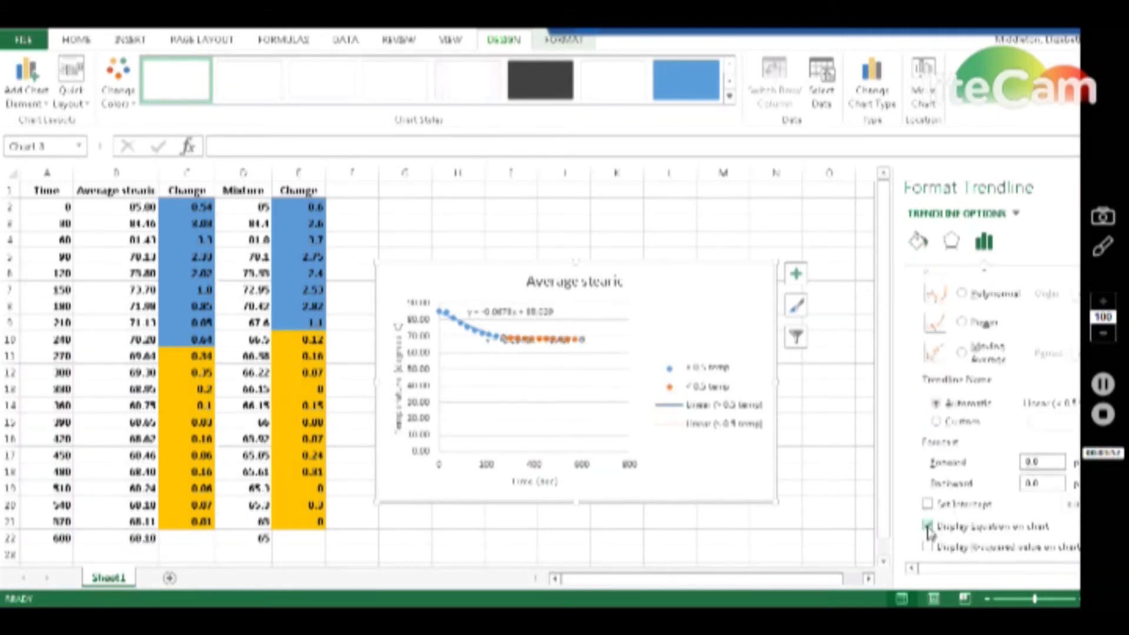
- Make the "< 0.5 temp" trendline a solid line and move its equation label below the data points
left_click(919, 242)
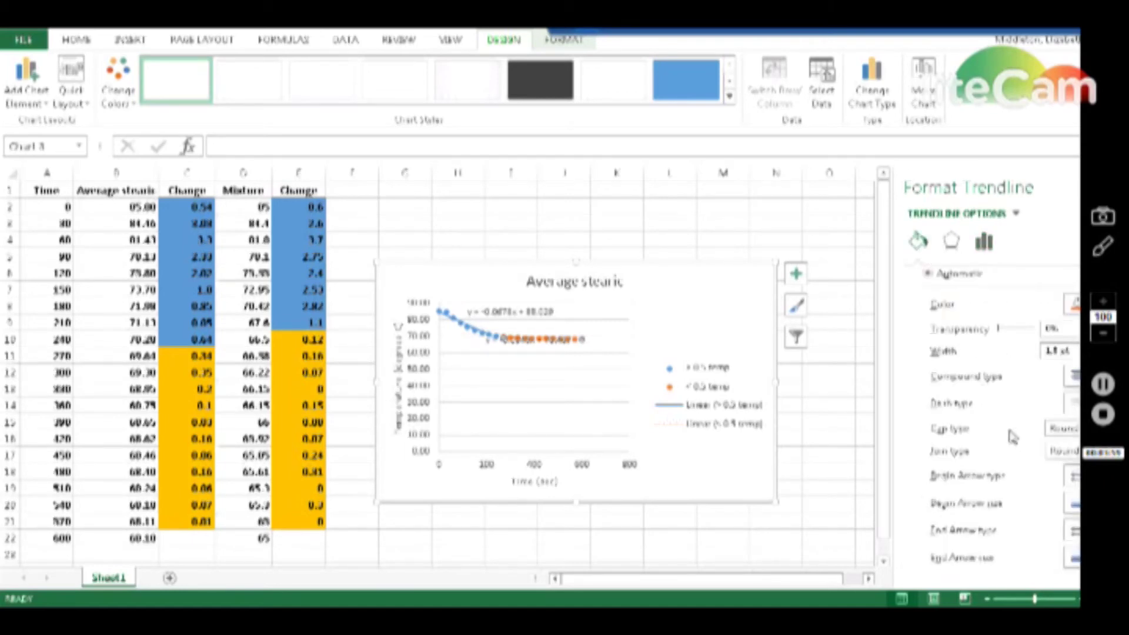
left_click(1070, 405)
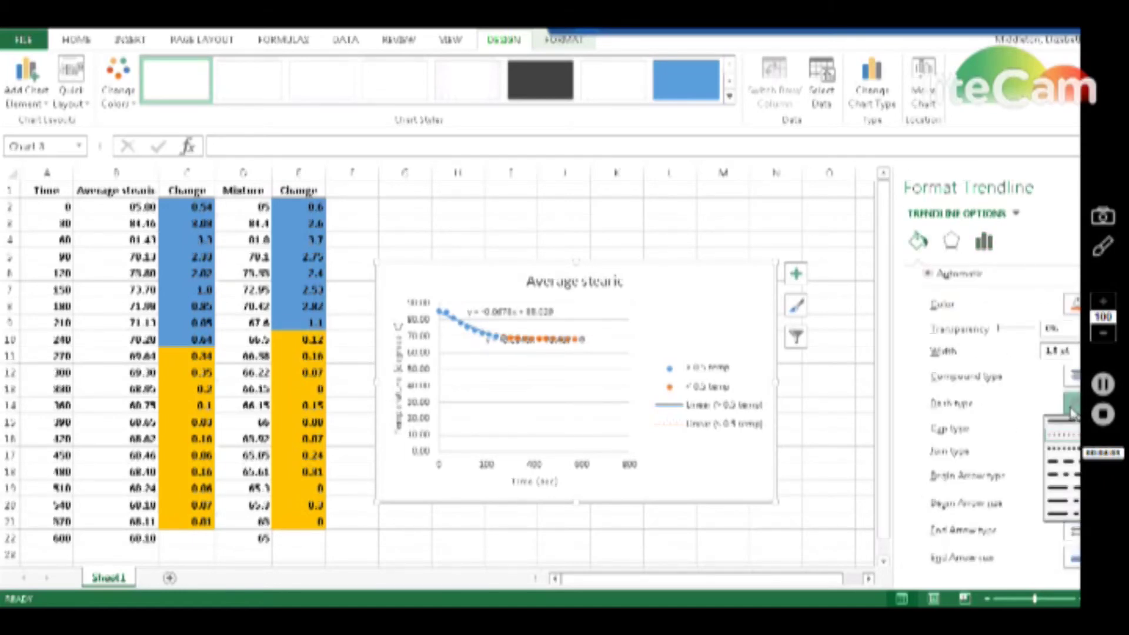
left_click(1067, 429)
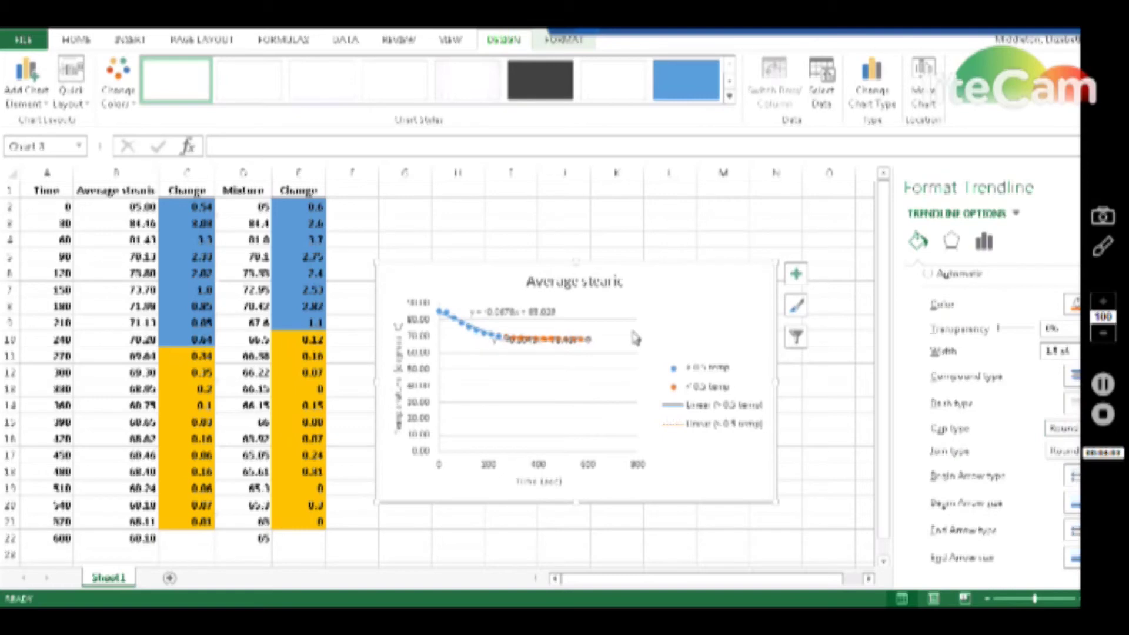
left_click(528, 346)
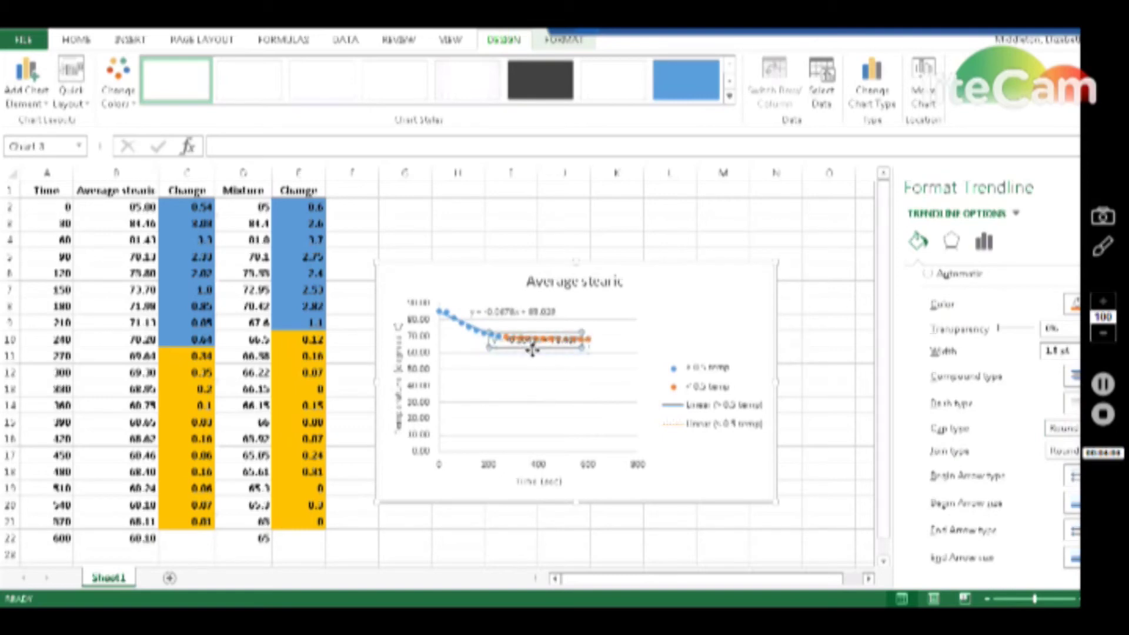
left_click_drag(533, 356, 531, 361)
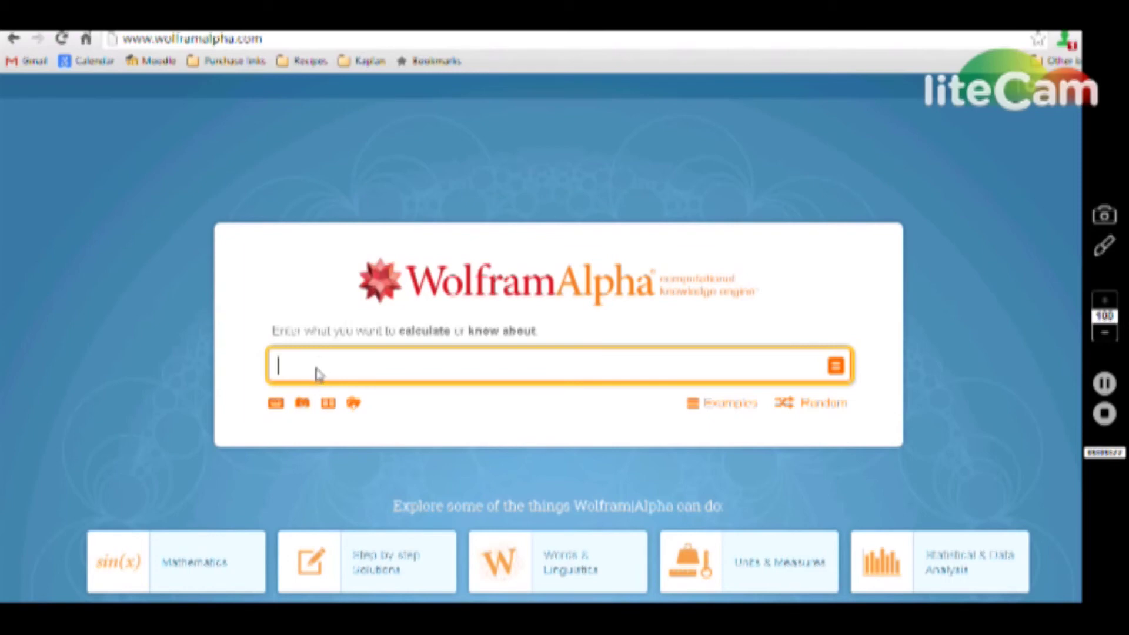
- Switch to WolframAlpha and solve the two trendline equations y=-0.0678x+85.029 and y=-0.0043x+70.467 for their intersection
type("y= 0.0670x+85.029, y= 0.0043x+70.467")
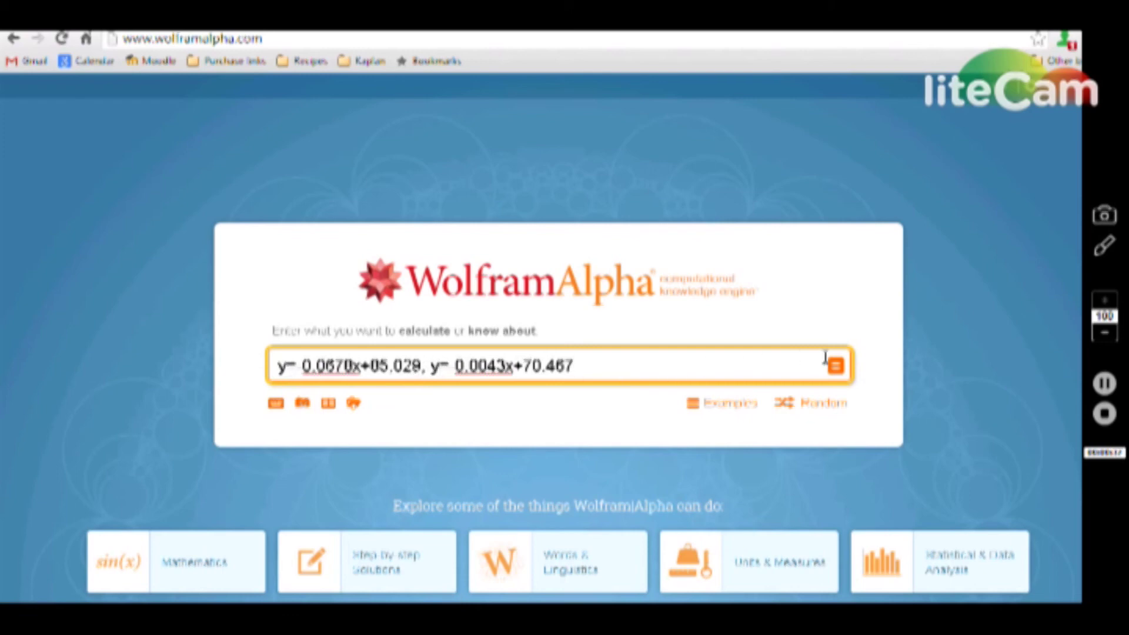
left_click(839, 372)
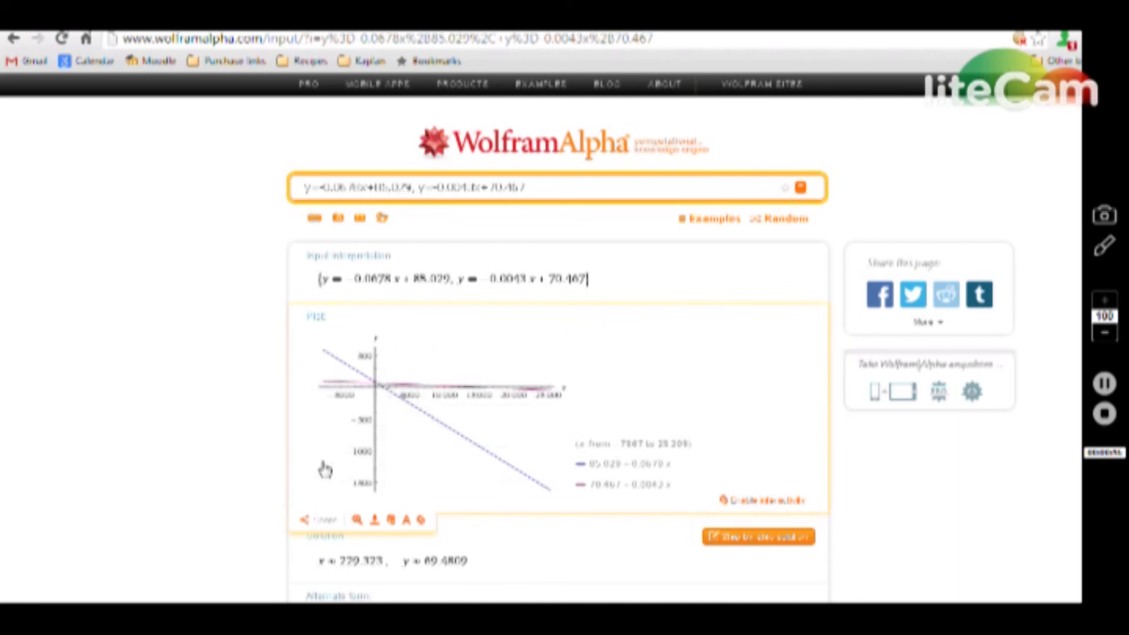
mouse_move(305, 581)
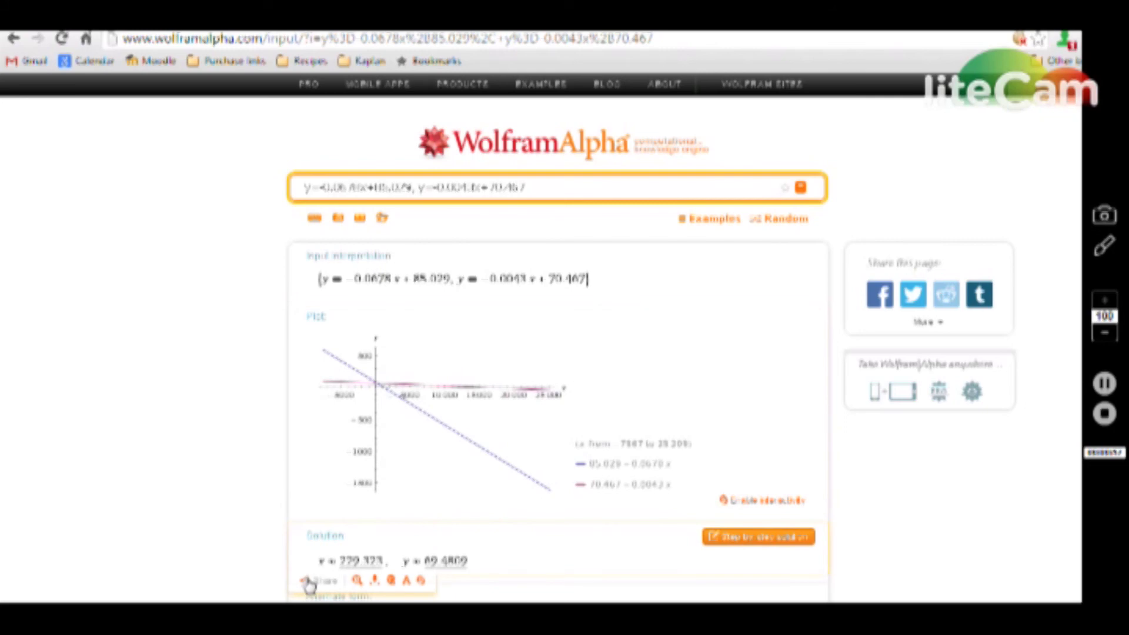